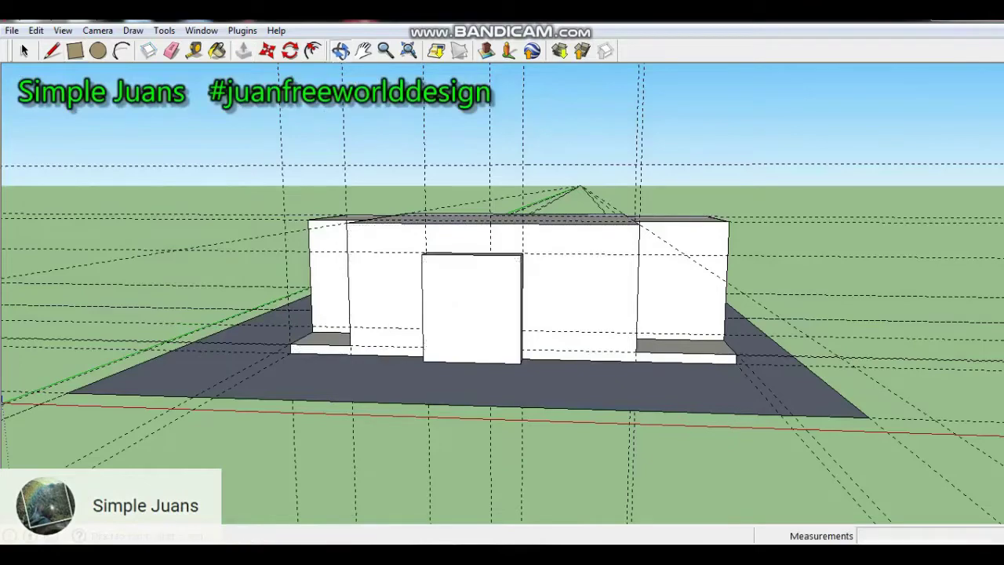
# Step: Place two vertical guides on the entrance door panel, about 1 m from its side edge and about 0.49 m farther
pyautogui.moveTo(502, 290); pyautogui.dragTo(420, 282, button='middle')
pyautogui.scroll(4, 416, 302)
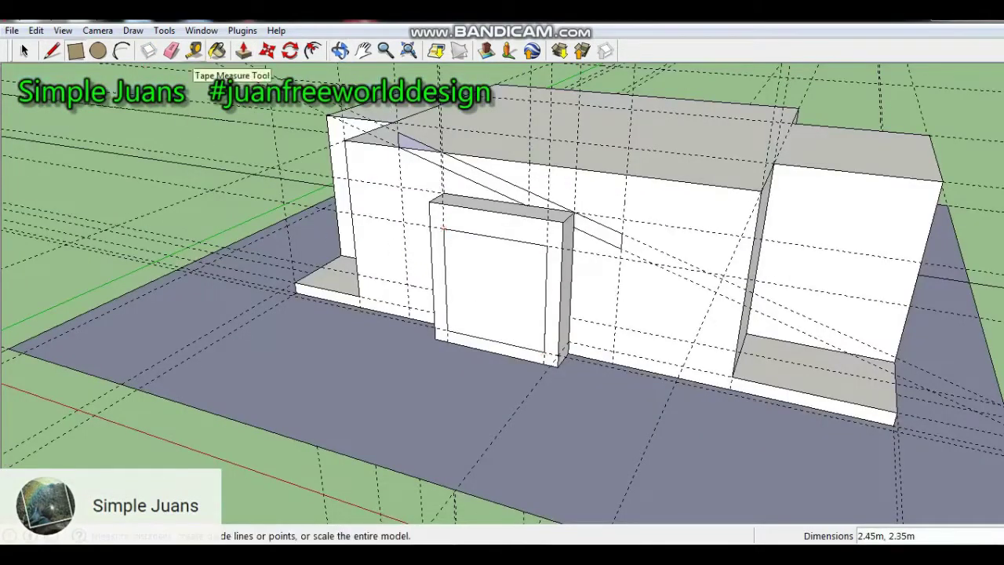
pyautogui.click(195, 50)
pyautogui.click(451, 281)
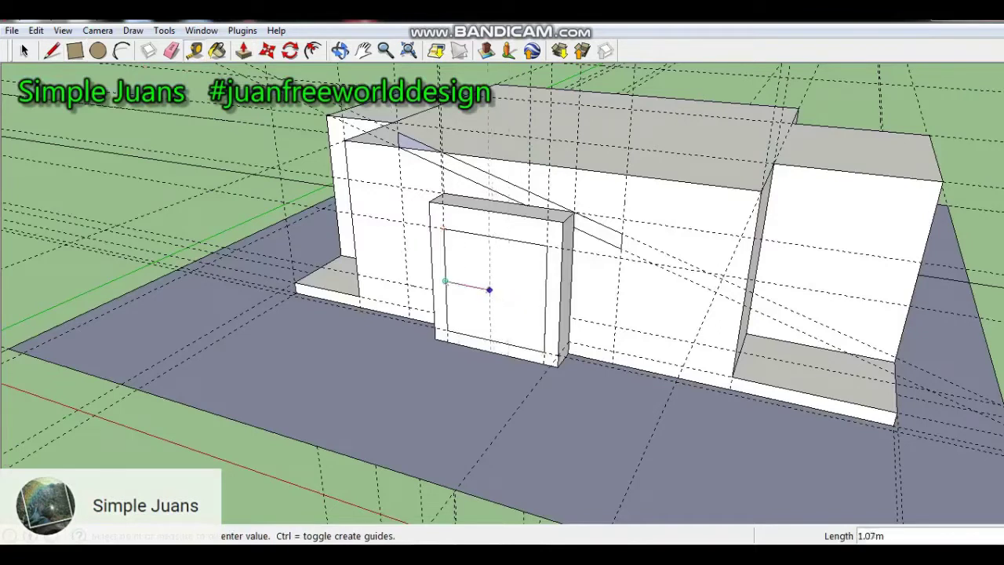
pyautogui.click(484, 289)
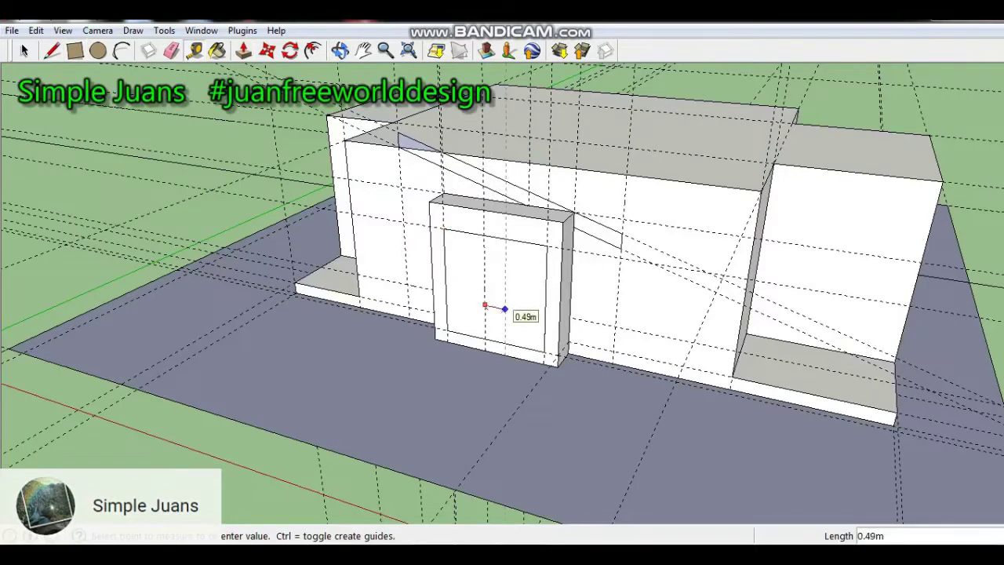
pyautogui.click(504, 310)
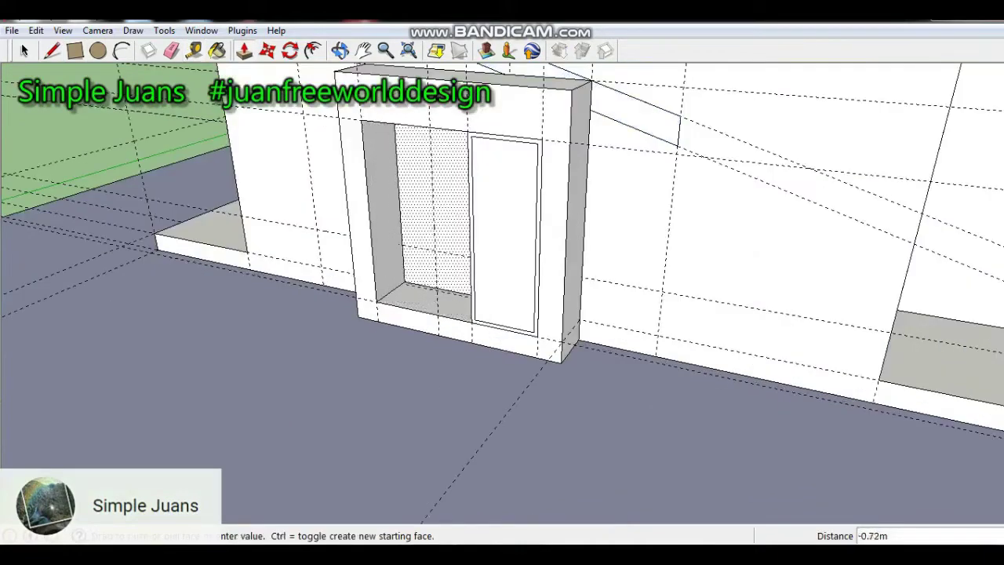
# Step: Push the left part of the entrance opening in 0.72 m and recess the right door's inner panel within its frame
pyautogui.click(436, 223)
pyautogui.scroll(8, 476, 132)
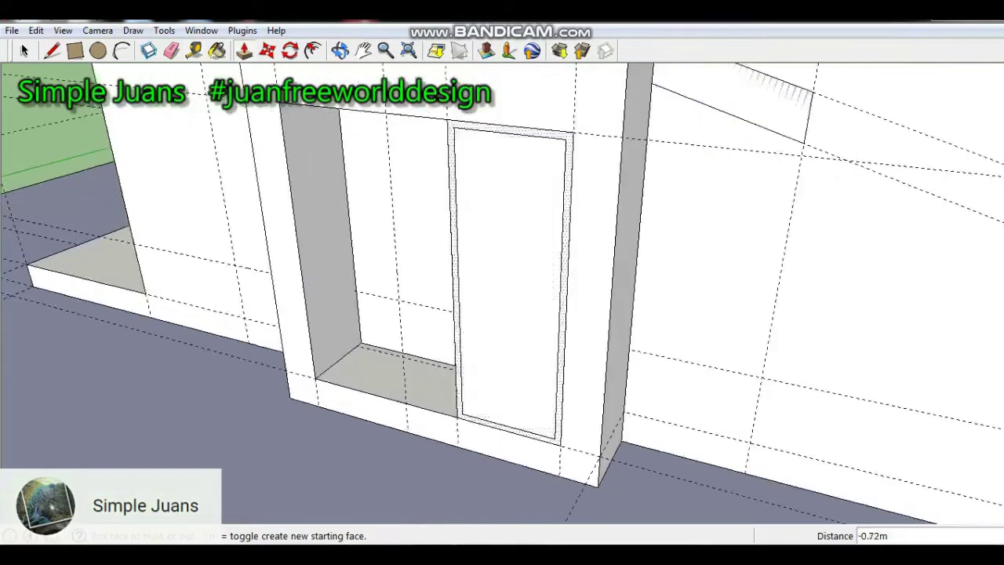
pyautogui.click(475, 155)
pyautogui.click(484, 151)
pyautogui.click(518, 212)
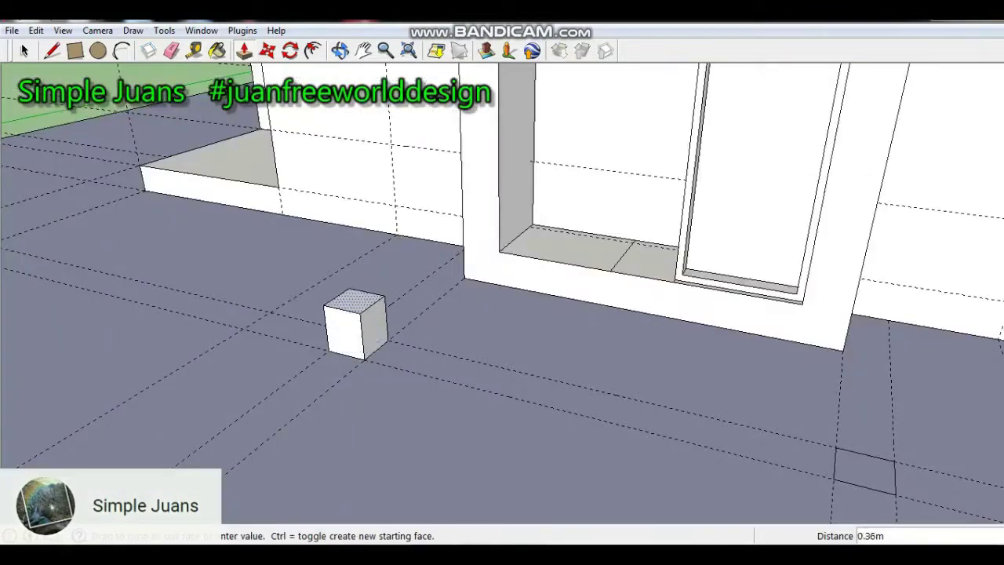
# Step: Raise the square post base in front of the entrance to 0.5 m and pull up the second post base
pyautogui.write('.5')
pyautogui.press('Return')
pyautogui.scroll(-3, 356, 303)
pyautogui.scroll(2, 706, 398)
pyautogui.moveTo(626, 395); pyautogui.dragTo(627, 385)
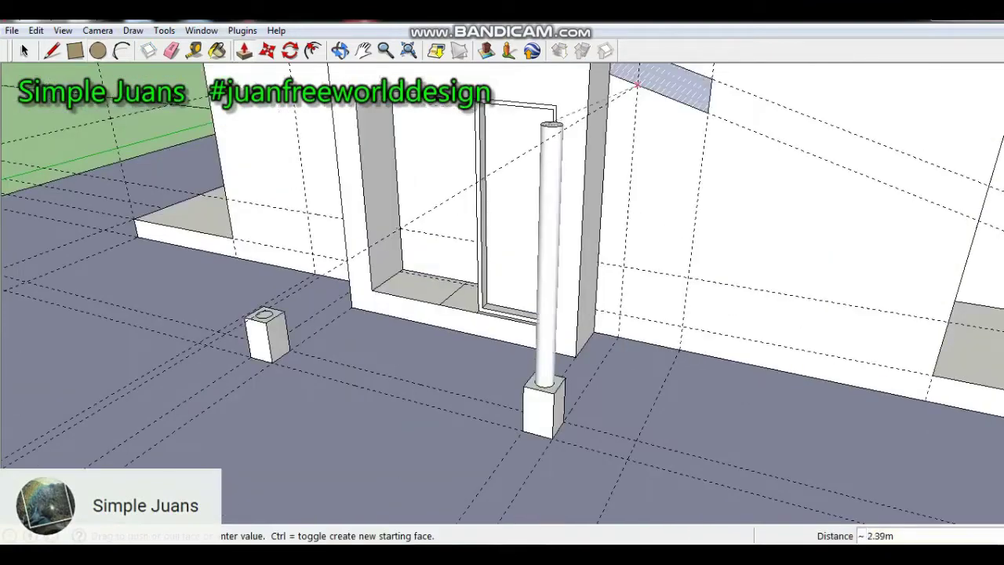
# Step: Extend the I-shaped beam under the sloping canopy along the path line across both columns with Follow Me
pyautogui.scroll(4, 338, 356)
pyautogui.scroll(-5, 339, 360)
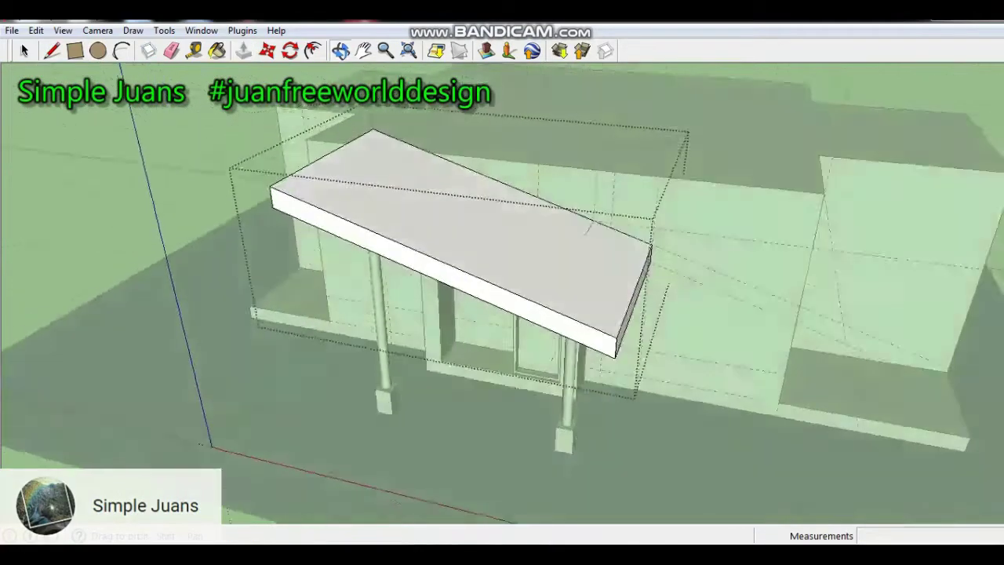
pyautogui.moveTo(502, 298); pyautogui.dragTo(534, 282, button='middle')
pyautogui.scroll(5, 480, 184)
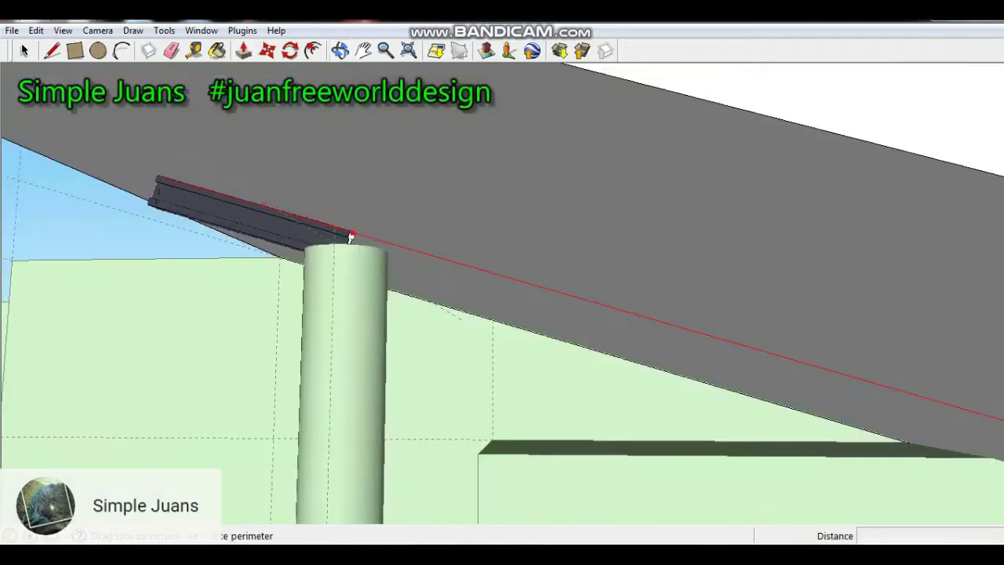
pyautogui.scroll(-4, 291, 212)
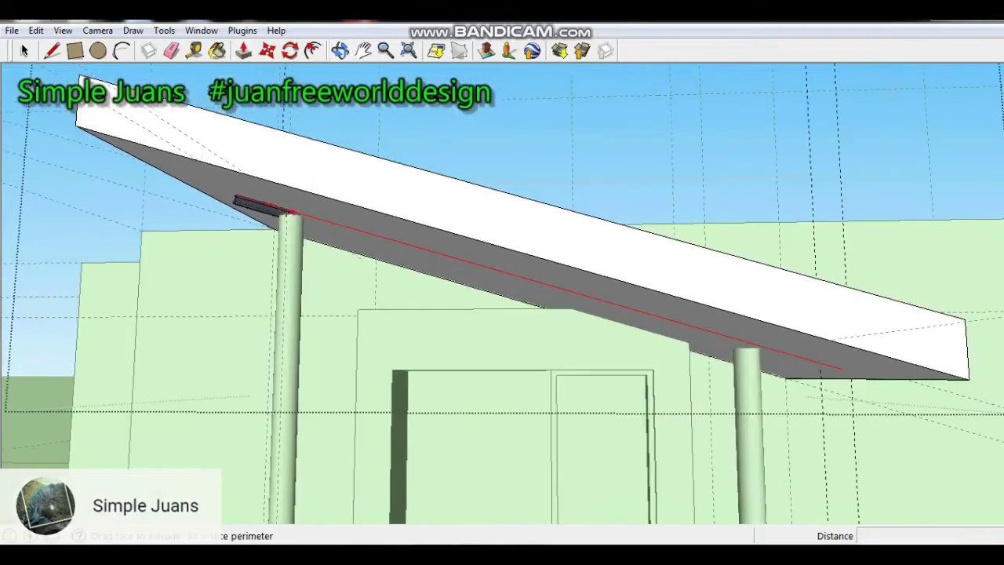
pyautogui.moveTo(292, 212); pyautogui.dragTo(700, 331)
pyautogui.click(841, 368)
pyautogui.moveTo(841, 368); pyautogui.dragTo(976, 409, button='middle')
pyautogui.scroll(6, 439, 215)
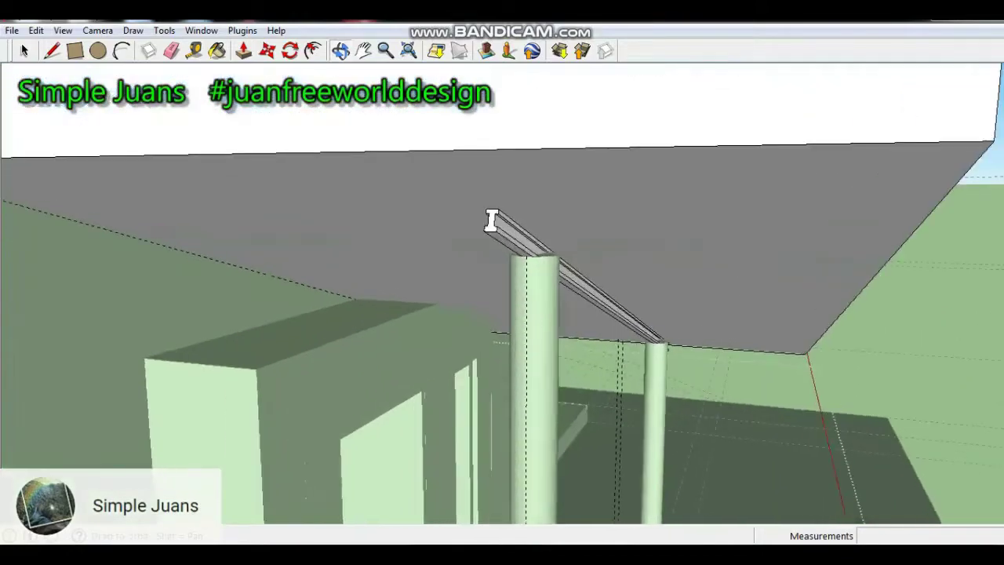
# Step: Push back the canopy's lower edge strip and pull the upper front edge outward so the top layer overhangs
pyautogui.scroll(7, 694, 359)
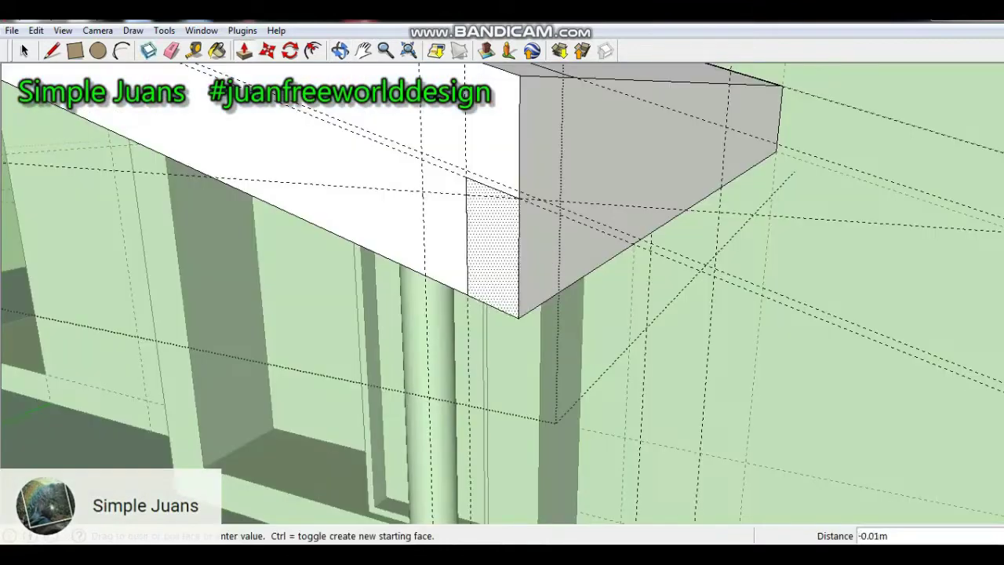
pyautogui.moveTo(538, 224); pyautogui.dragTo(506, 122)
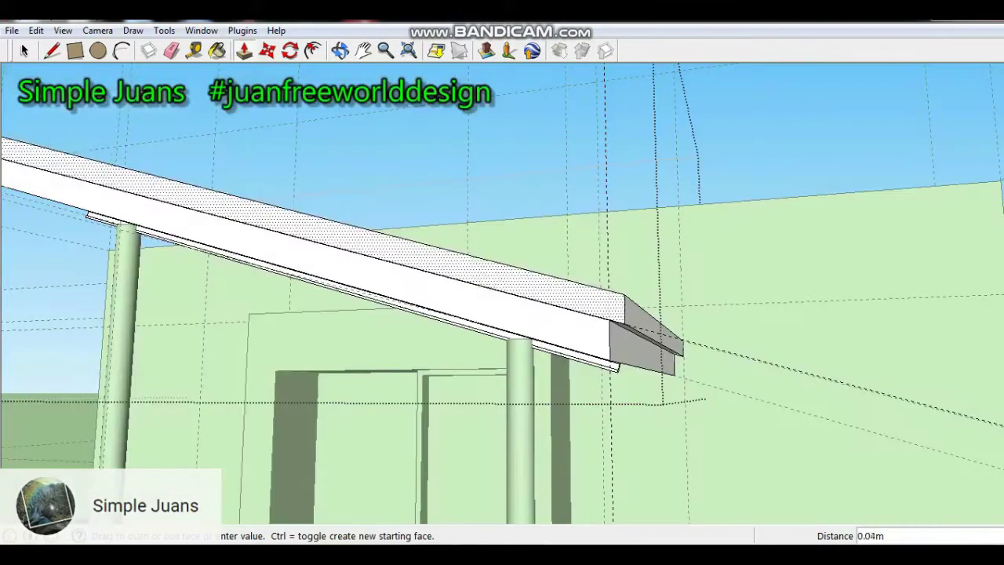
pyautogui.moveTo(345, 213); pyautogui.dragTo(314, 235)
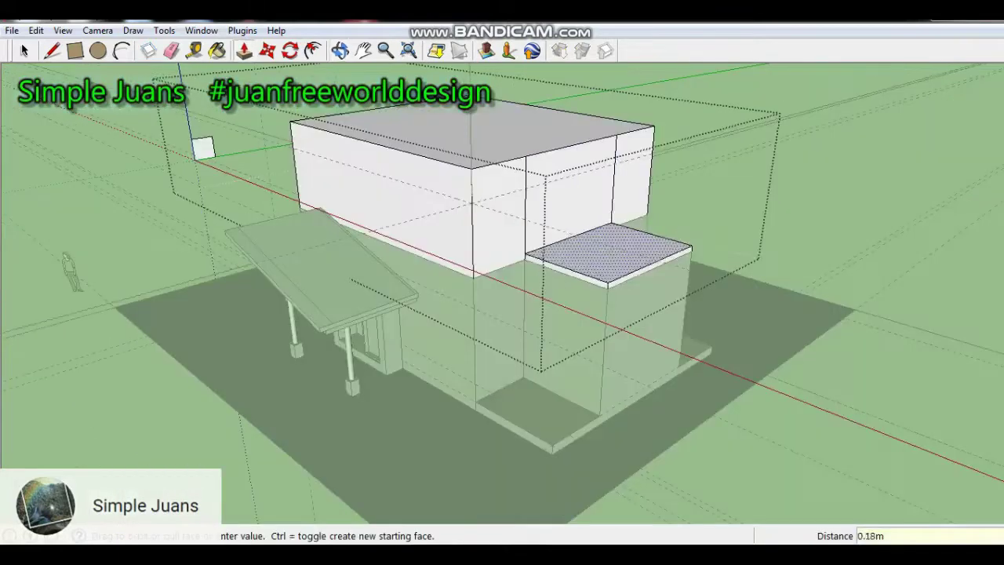
# Step: Raise the top face of the lower block on the side of the house by about 1 m
pyautogui.moveTo(612, 243); pyautogui.dragTo(612, 223)
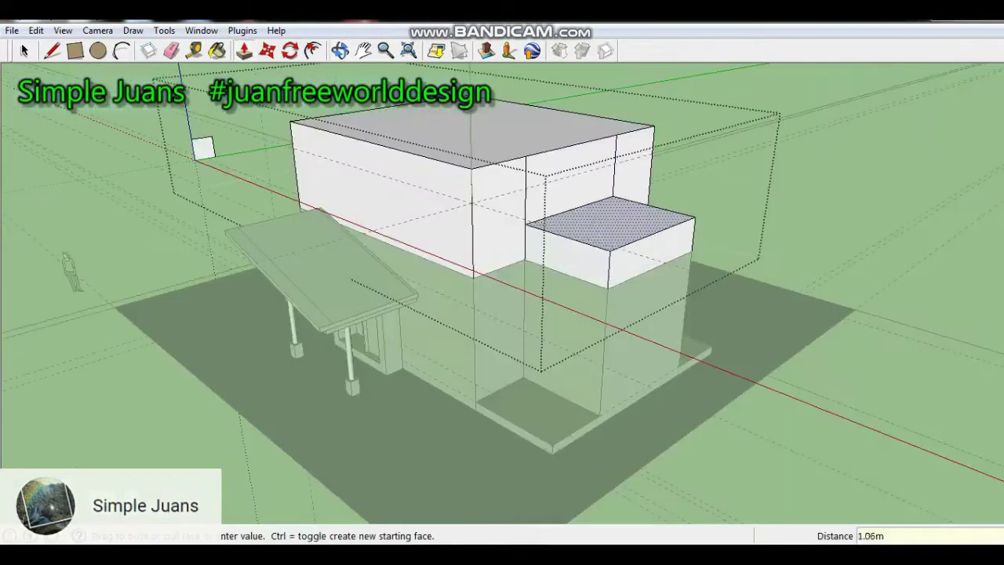
pyautogui.press('Return')
pyautogui.moveTo(470, 274); pyautogui.dragTo(682, 290, button='middle')
# Step: Form the sloping main roof slab by drawing its thin edge profile and extruding it across the house
pyautogui.click(237, 272)
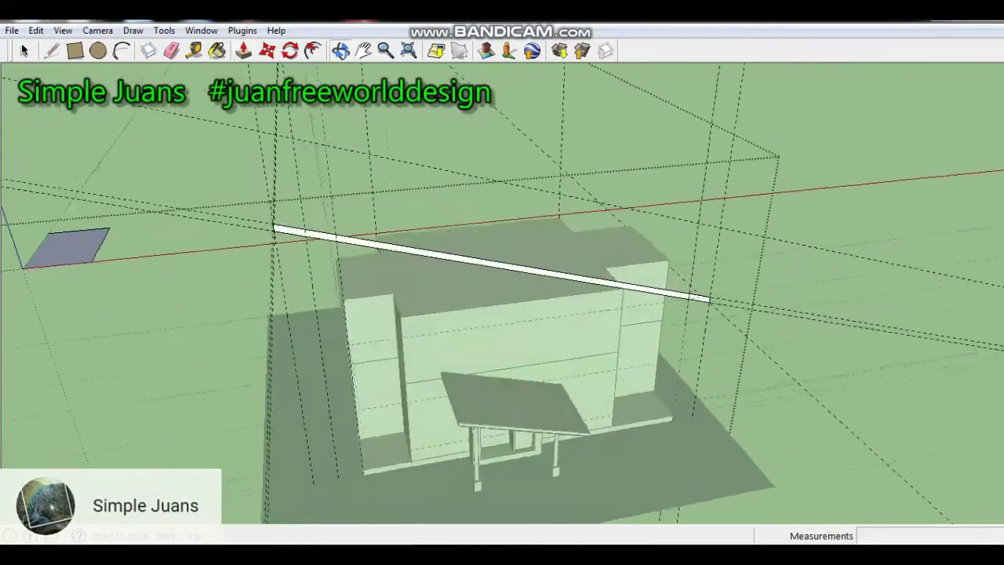
pyautogui.moveTo(157, 439); pyautogui.dragTo(230, 343, button='middle')
pyautogui.moveTo(501, 274); pyautogui.dragTo(267, 274, button='middle')
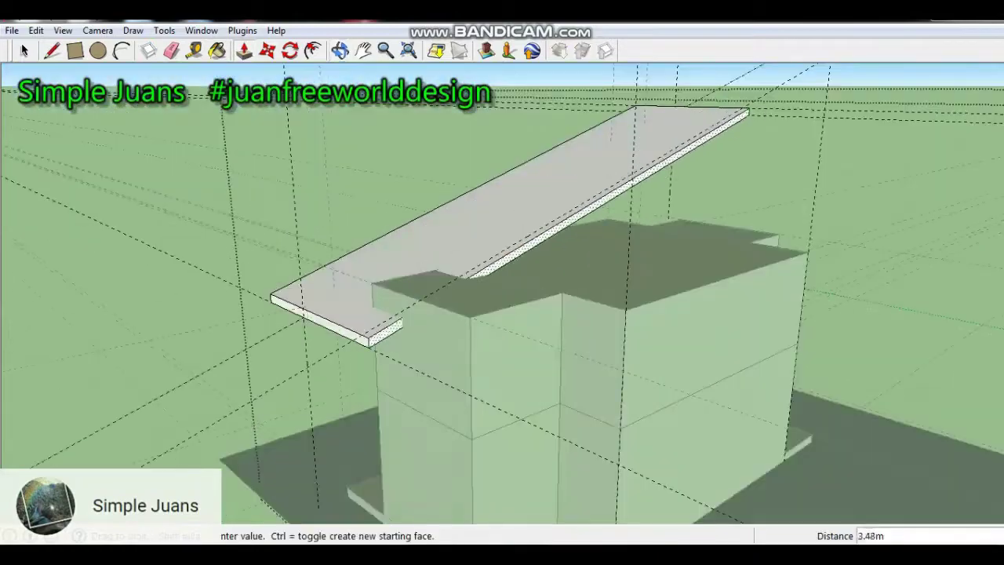
pyautogui.moveTo(581, 227); pyautogui.dragTo(716, 271)
pyautogui.scroll(-1, 549, 189)
pyautogui.moveTo(549, 189); pyautogui.dragTo(815, 129, button='middle')
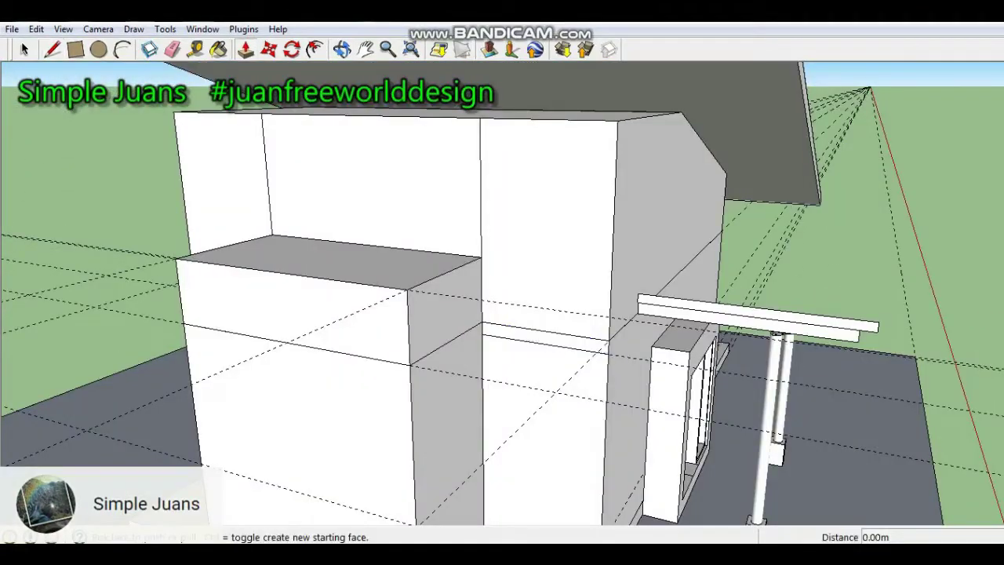
# Step: Pull the thin floor strips on both sides of the projecting side block outward 2 m as balcony slabs
pyautogui.moveTo(541, 337); pyautogui.dragTo(410, 365)
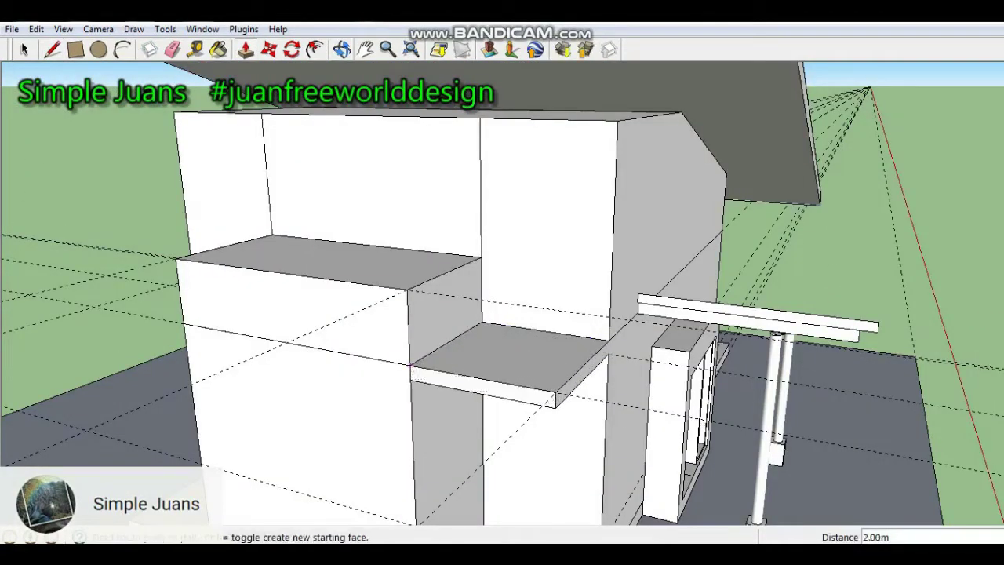
pyautogui.moveTo(410, 365); pyautogui.dragTo(643, 392, button='middle')
pyautogui.moveTo(414, 389); pyautogui.dragTo(406, 388, button='middle')
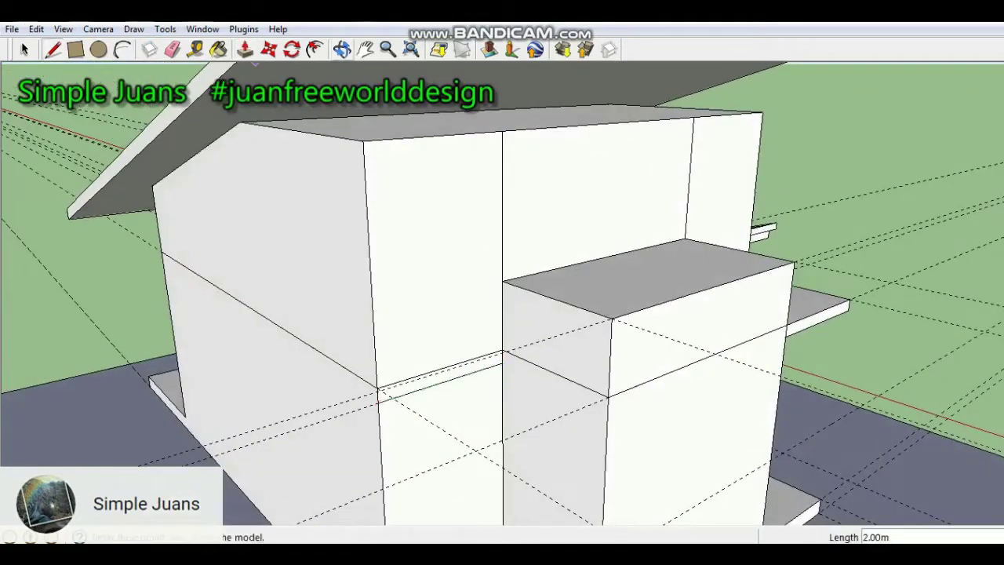
pyautogui.click(245, 50)
pyautogui.click(463, 369)
pyautogui.click(609, 397)
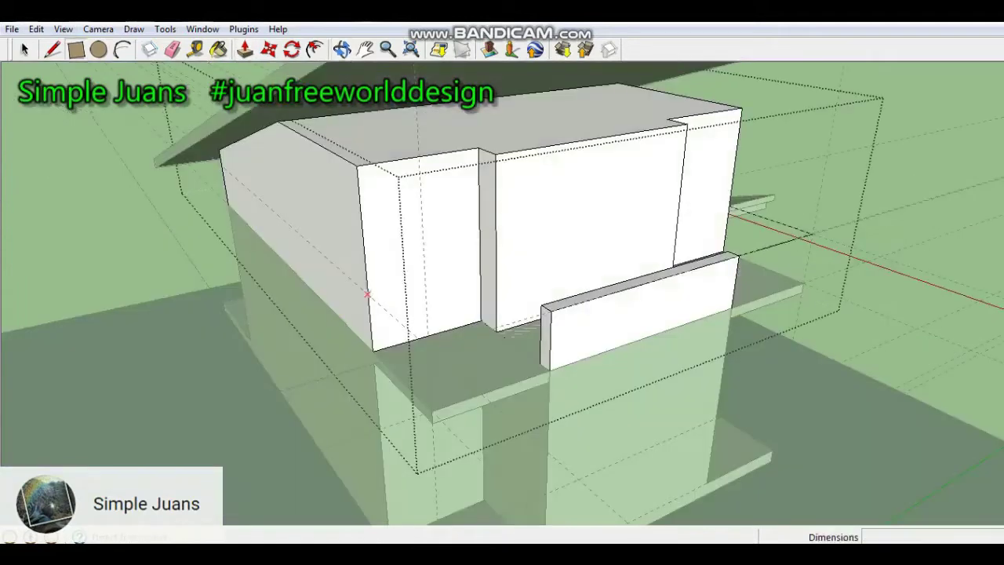
# Step: Draw 2 m by 1 m rectangles as parapet walls along the outer edges of the upper balcony slabs
pyautogui.click(367, 294)
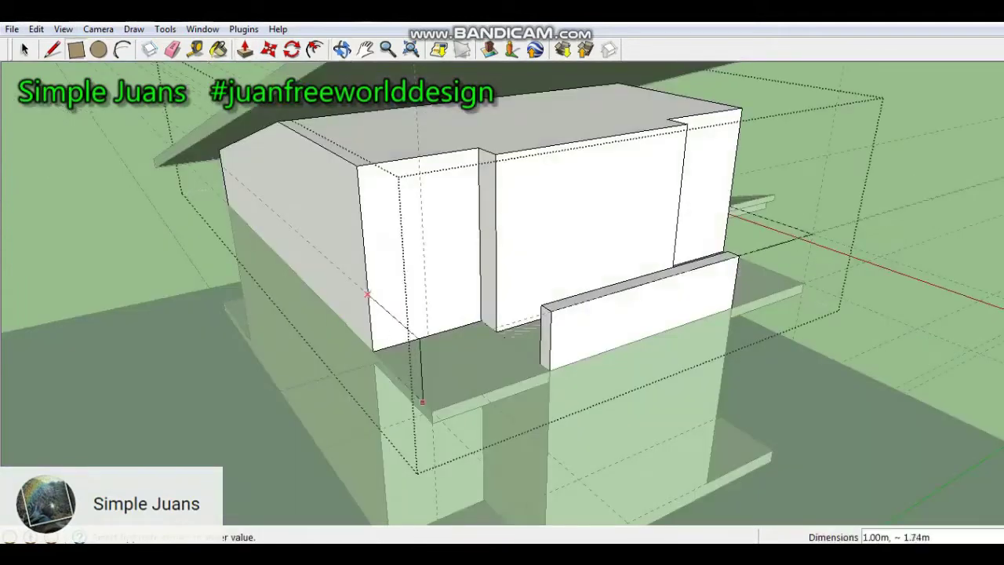
pyautogui.write('2,1')
pyautogui.press('Return')
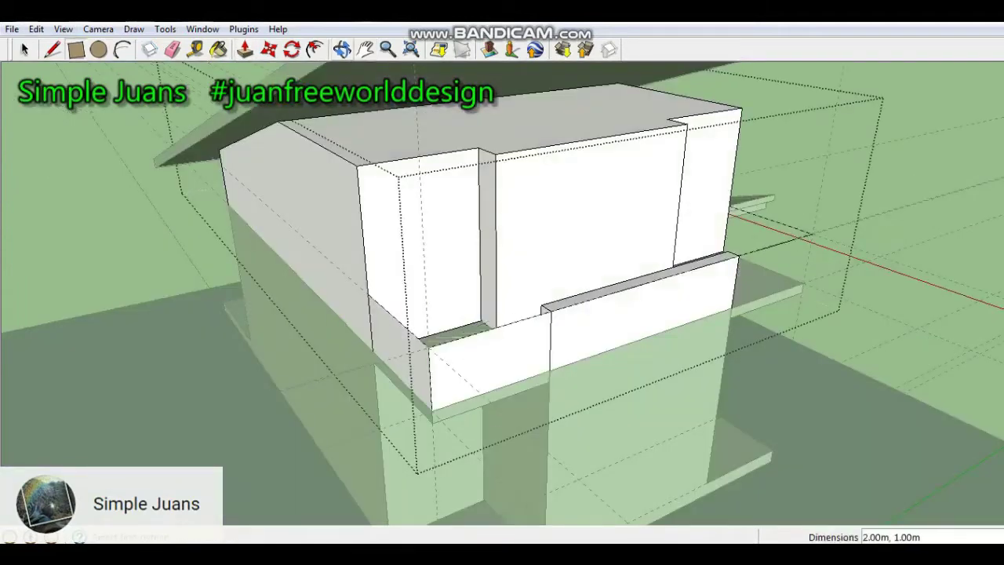
pyautogui.moveTo(666, 314); pyautogui.dragTo(341, 299, button='middle')
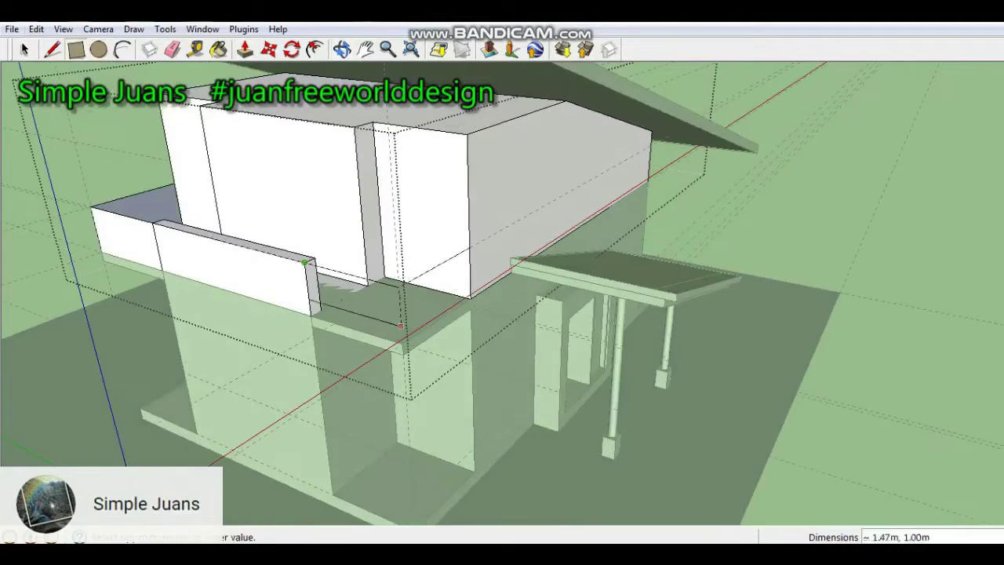
pyautogui.write('2,1')
pyautogui.press('Return')
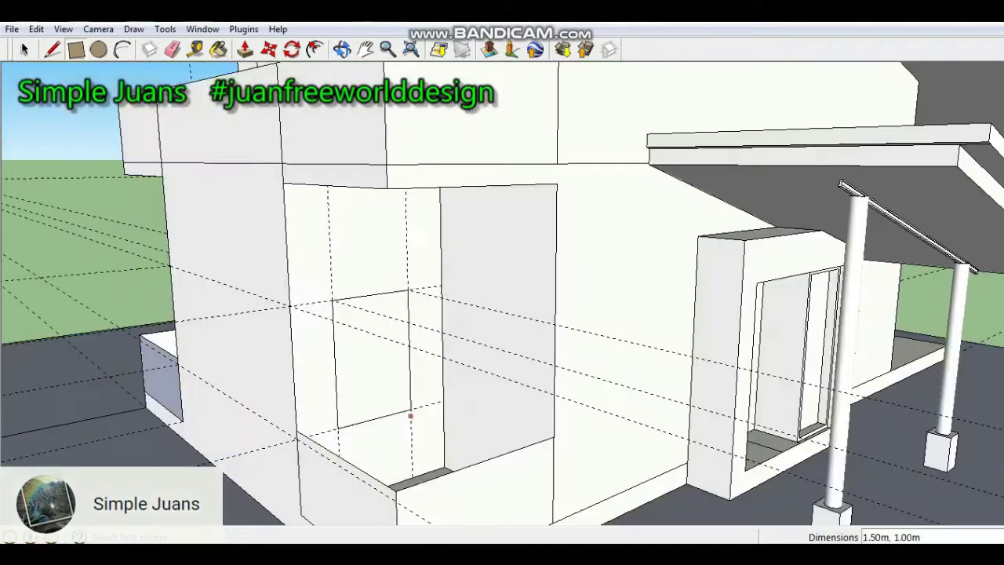
# Step: Push the window rectangle on the recessed ground-floor wall near the entrance inward about 0.5 m
pyautogui.press('p')
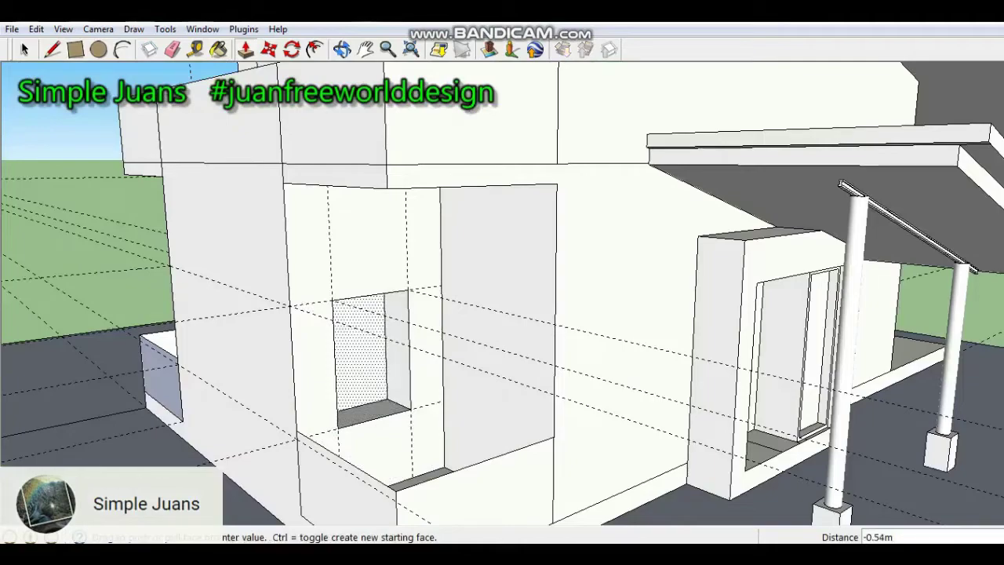
pyautogui.click(362, 356)
pyautogui.moveTo(368, 353); pyautogui.dragTo(753, 314, button='middle')
pyautogui.press('p')
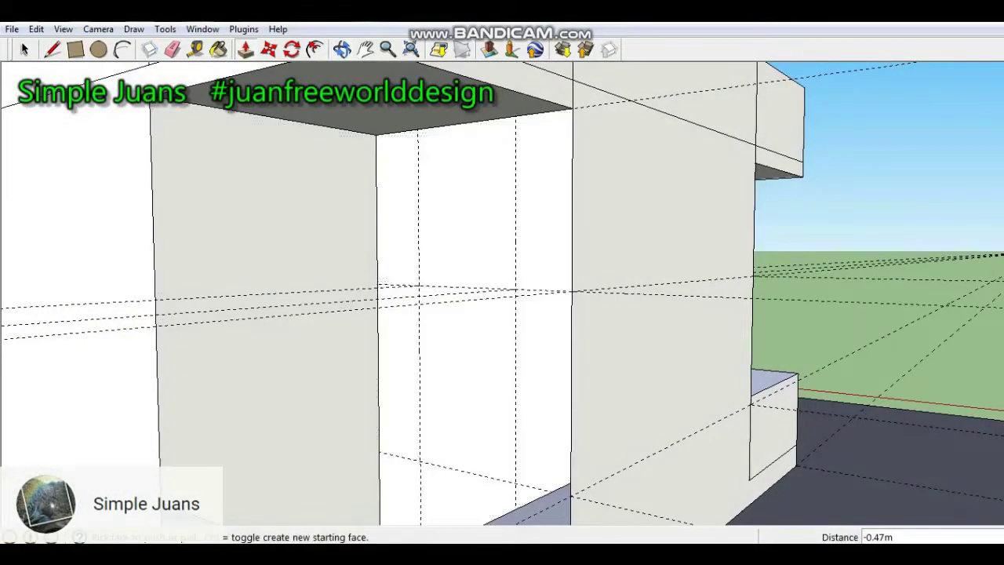
# Step: Draw a 1.5 m by 1 m window rectangle on the opposite recessed ground-floor wall and push it in 0.54 m
pyautogui.press('r')
pyautogui.click(419, 287)
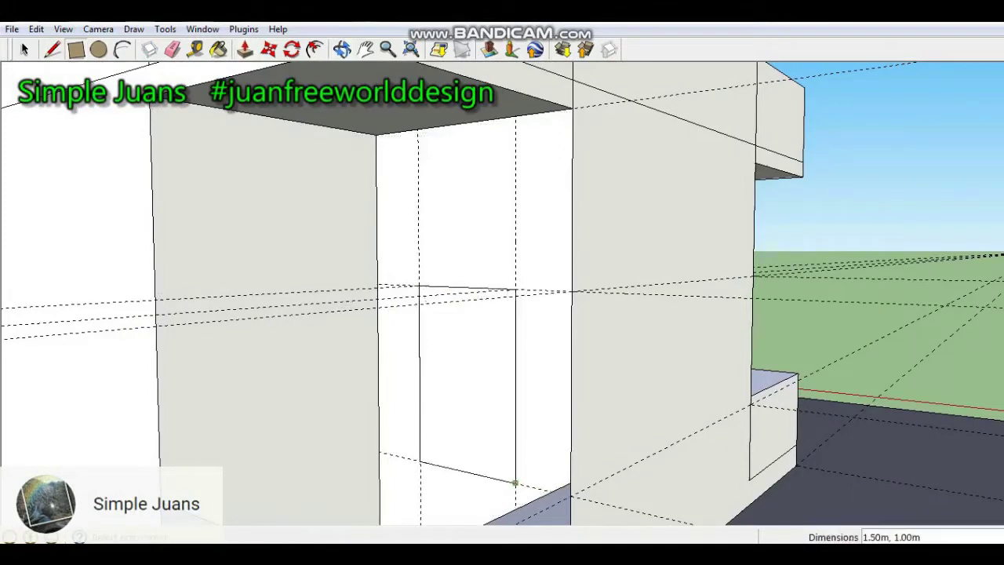
pyautogui.click(246, 49)
pyautogui.click(470, 376)
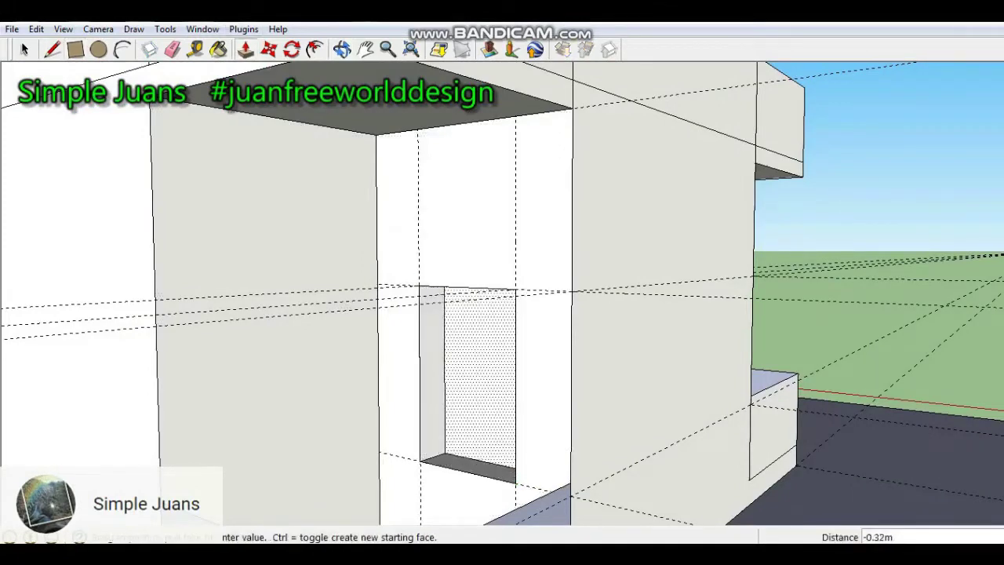
pyautogui.click(490, 372)
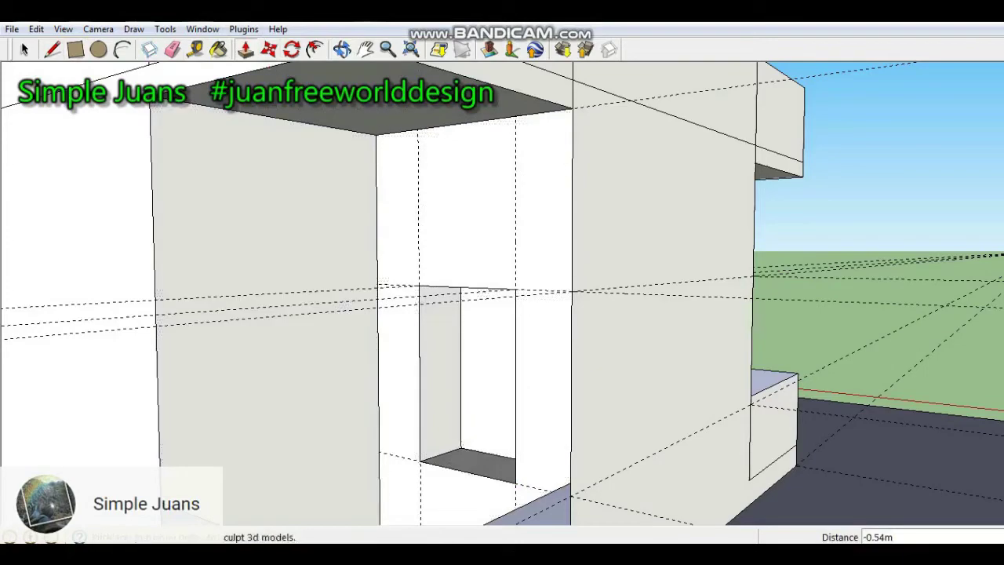
# Step: Push the wide central panel of the side block's ground-floor wall in 0.55 m and recess the narrow panels beside it
pyautogui.moveTo(501, 314); pyautogui.dragTo(377, 298, button='middle')
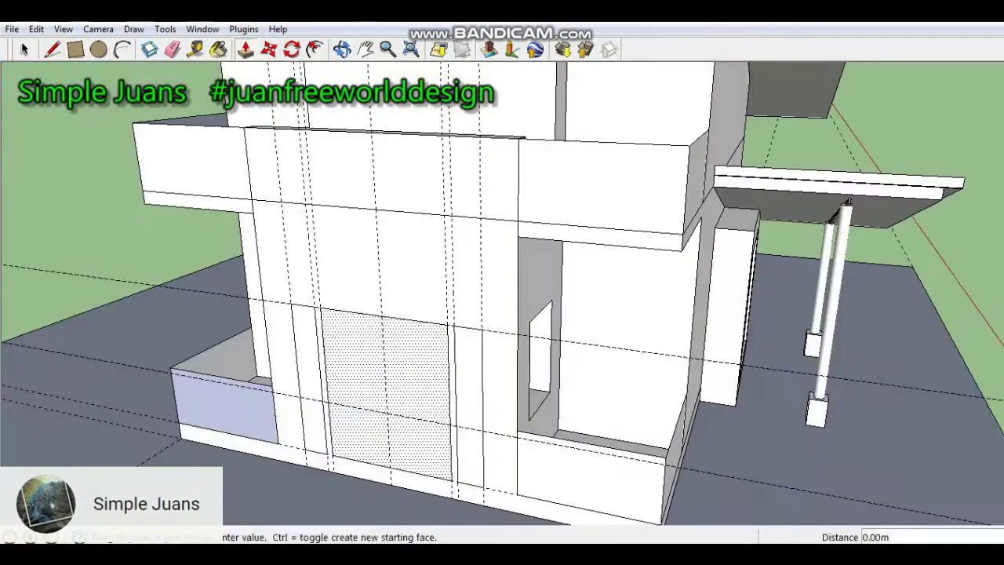
pyautogui.click(392, 392)
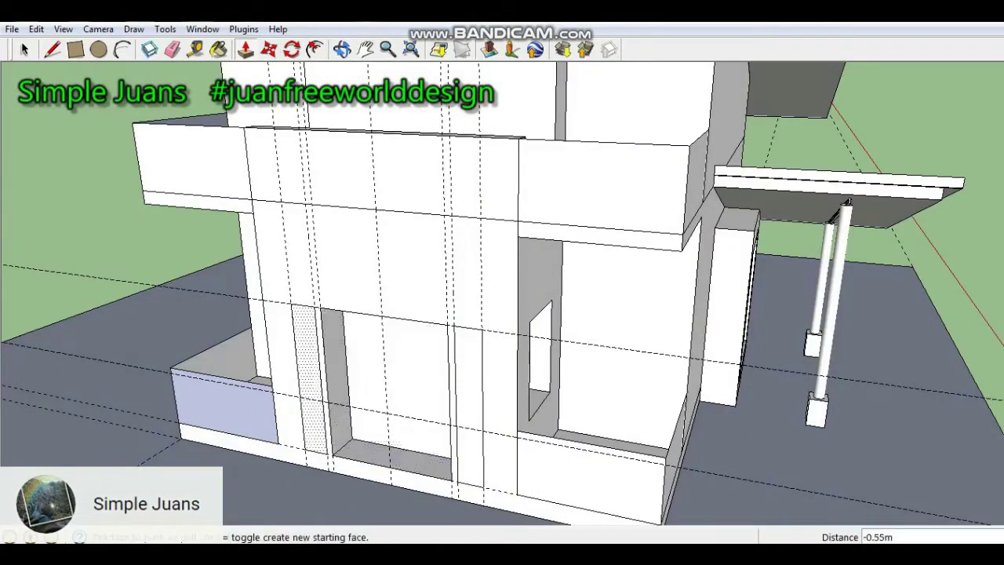
pyautogui.click(310, 376)
pyautogui.click(312, 377)
pyautogui.click(470, 392)
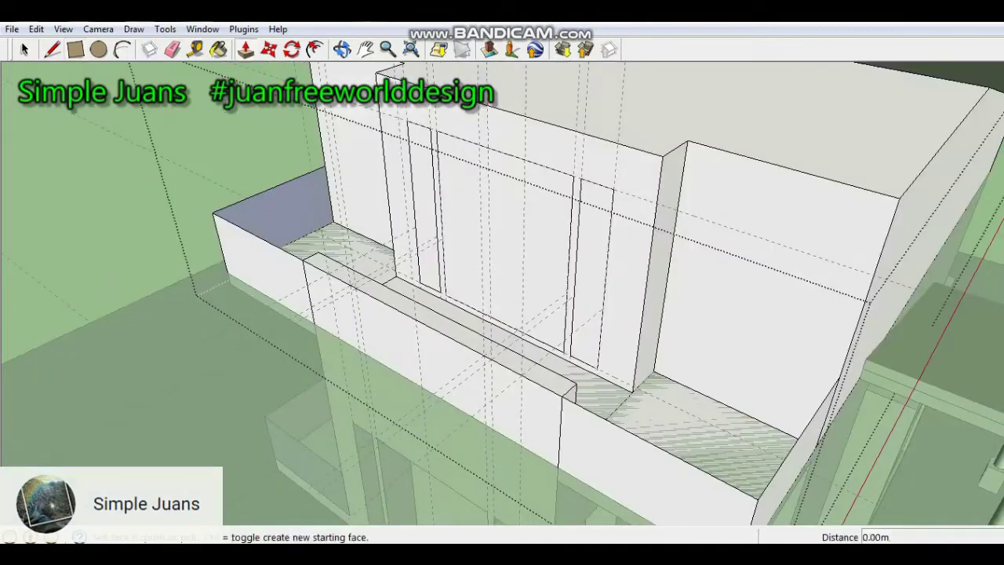
# Step: Push in the narrow right-hand panel on the upper balcony wall and recess the wide central panel 0.10 m
pyautogui.click(592, 275)
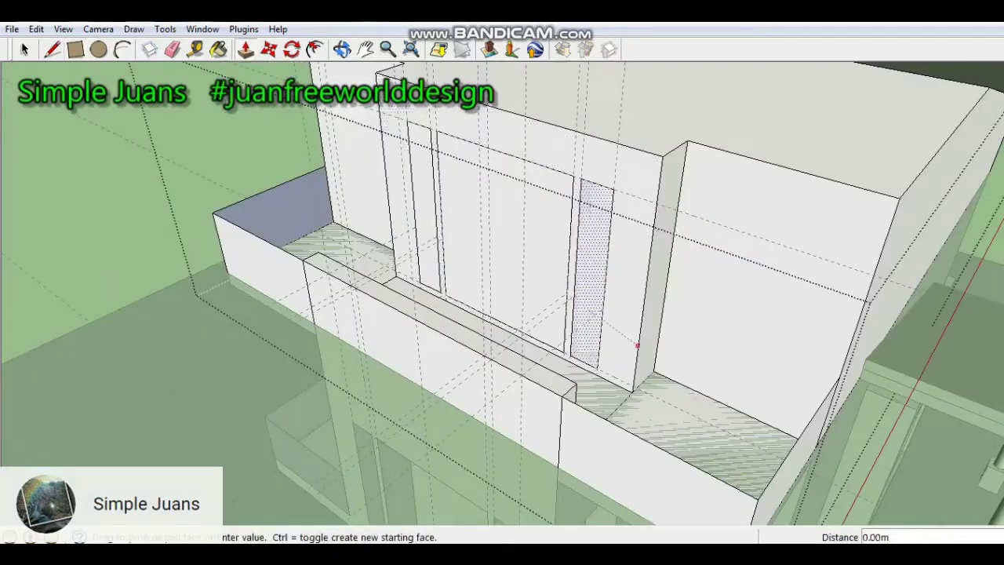
pyautogui.click(636, 346)
pyautogui.click(506, 235)
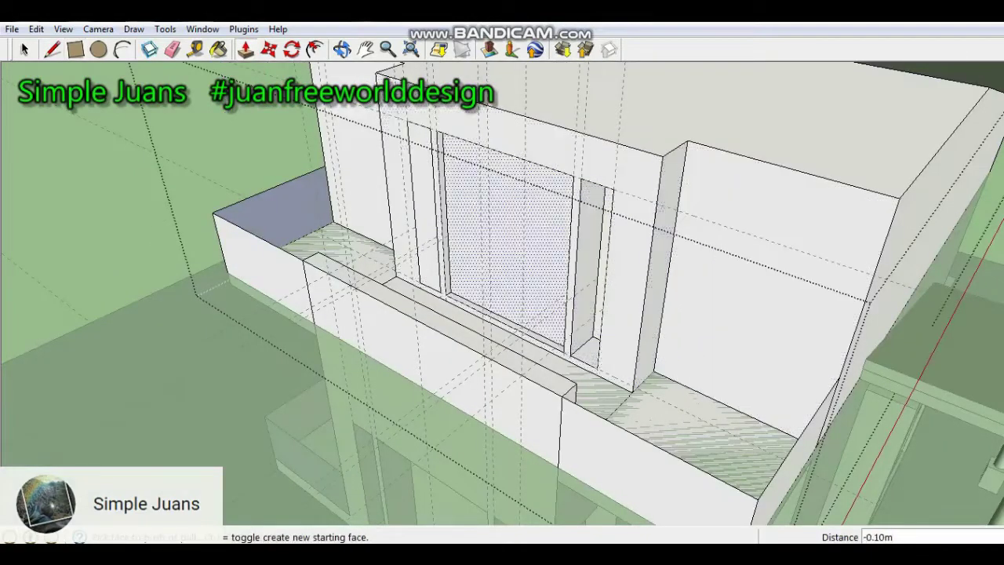
# Step: Finish recessing the wide central panel on the upper balcony wall and push in the remaining narrow panel beside it
pyautogui.click(510, 243)
pyautogui.click(652, 357)
pyautogui.click(425, 212)
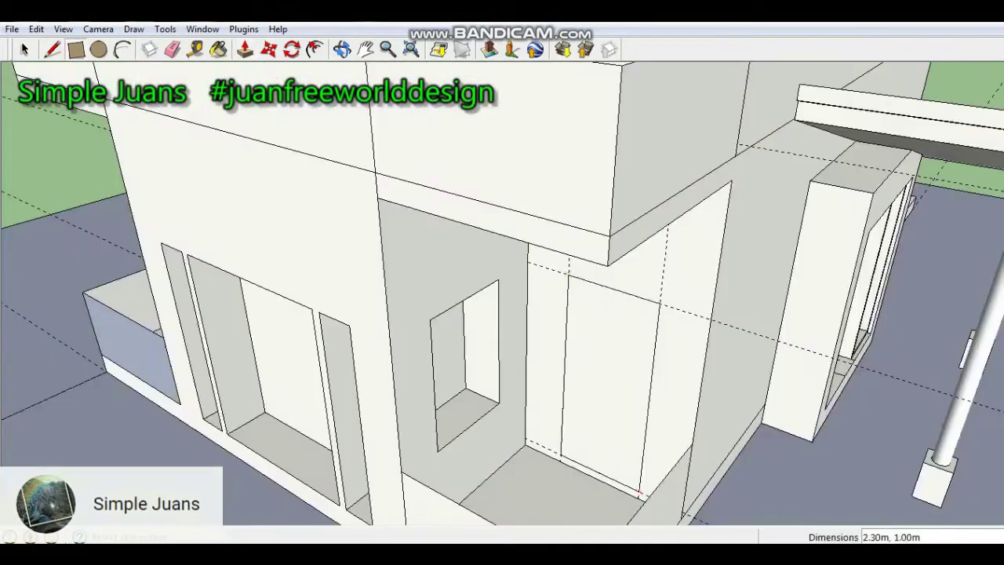
# Step: Push the 2.30 m by 1.00 m door rectangle on the recessed ground-floor porch wall inward about 0.52 m
pyautogui.click(245, 51)
pyautogui.click(611, 369)
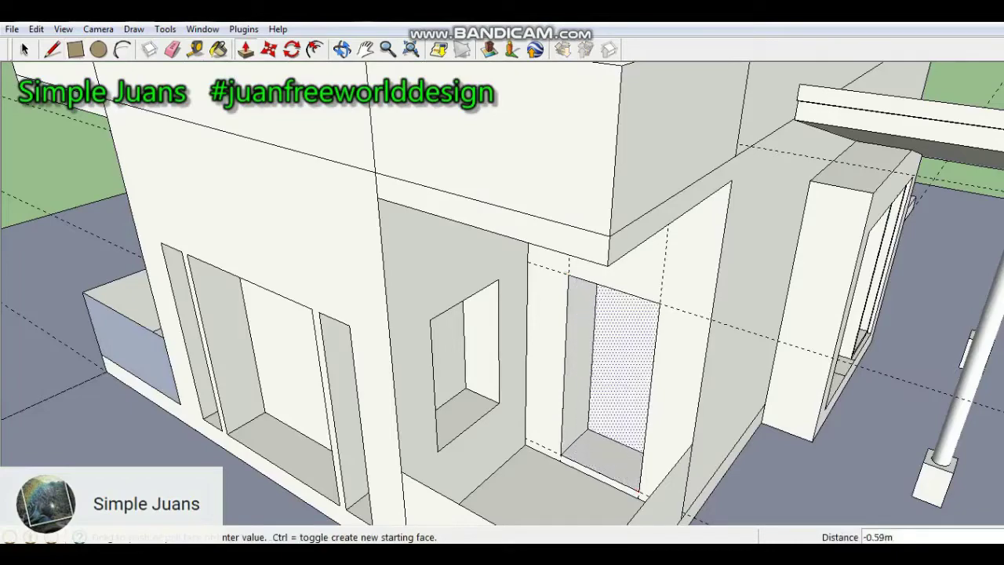
pyautogui.click(639, 491)
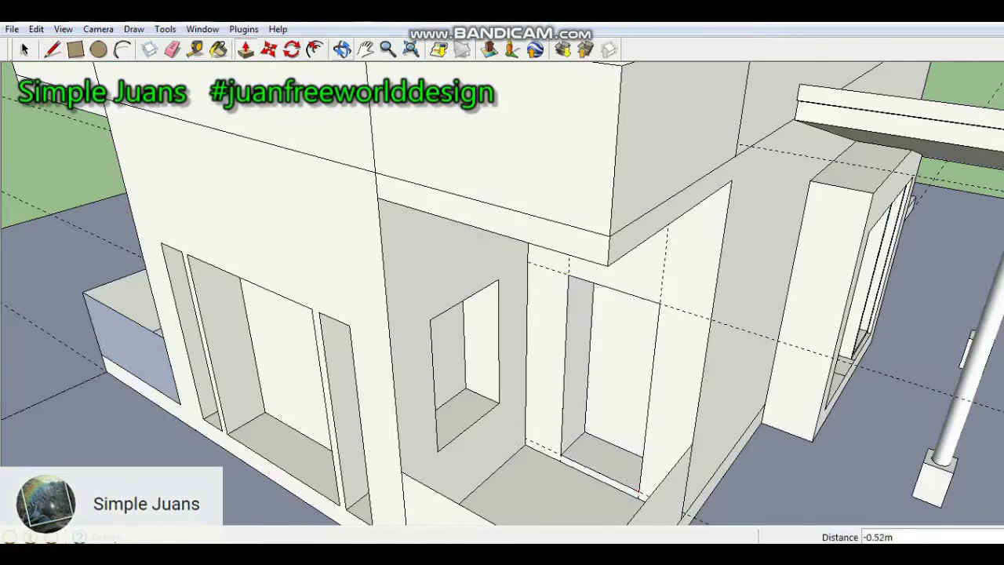
# Step: Draw a 2.20 m by 1.00 m door rectangle on the opposite recessed porch wall and push it inward
pyautogui.moveTo(639, 491)
pyautogui.mouseDown(button='middle')
pyautogui.moveTo(667, 478)
pyautogui.moveTo(376, 440)
pyautogui.moveTo(447, 384)
pyautogui.moveTo(486, 408)
pyautogui.moveTo(447, 404)
pyautogui.mouseUp(button='middle')
pyautogui.click(267, 488)
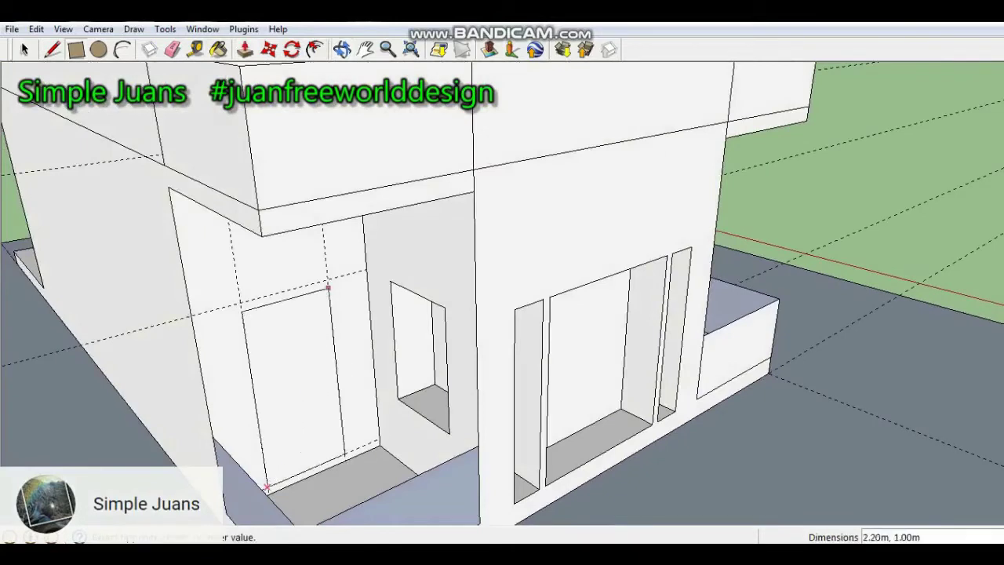
pyautogui.click(244, 50)
pyautogui.click(294, 357)
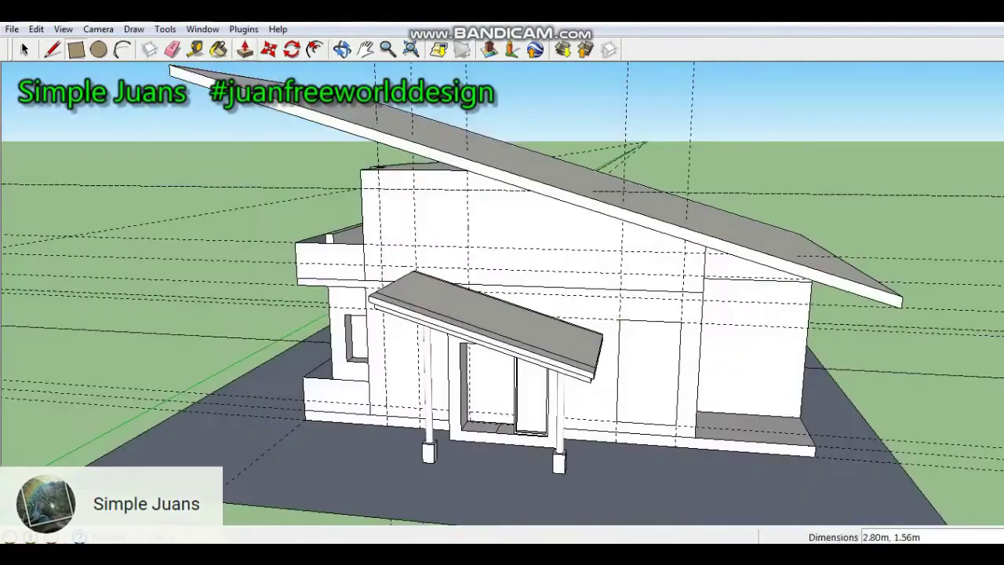
# Step: Push the 2.80 m by 1.56 m rectangle on the ground-floor wall beside the entrance canopy inward about 0.78 m
pyautogui.click(245, 50)
pyautogui.click(650, 375)
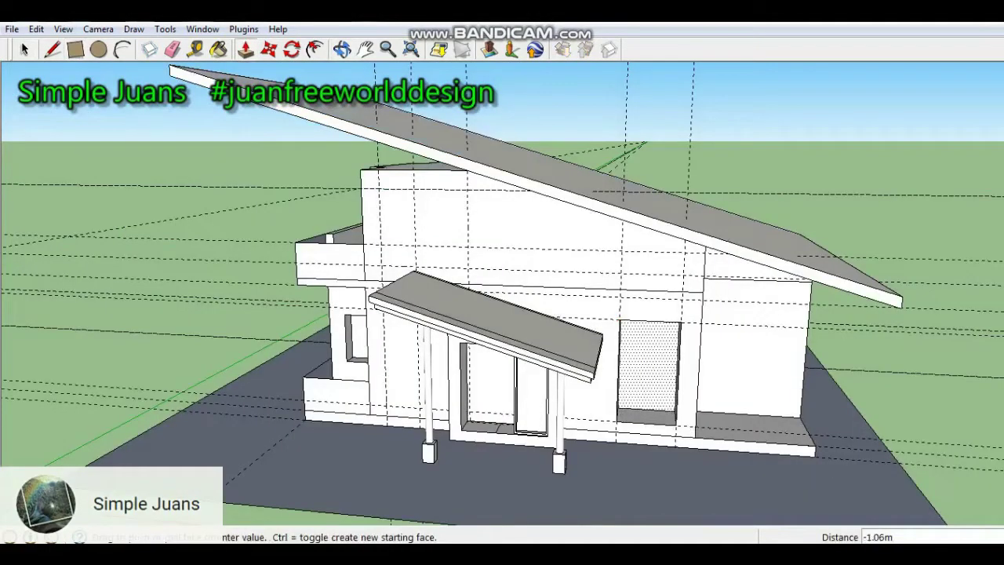
pyautogui.click(649, 367)
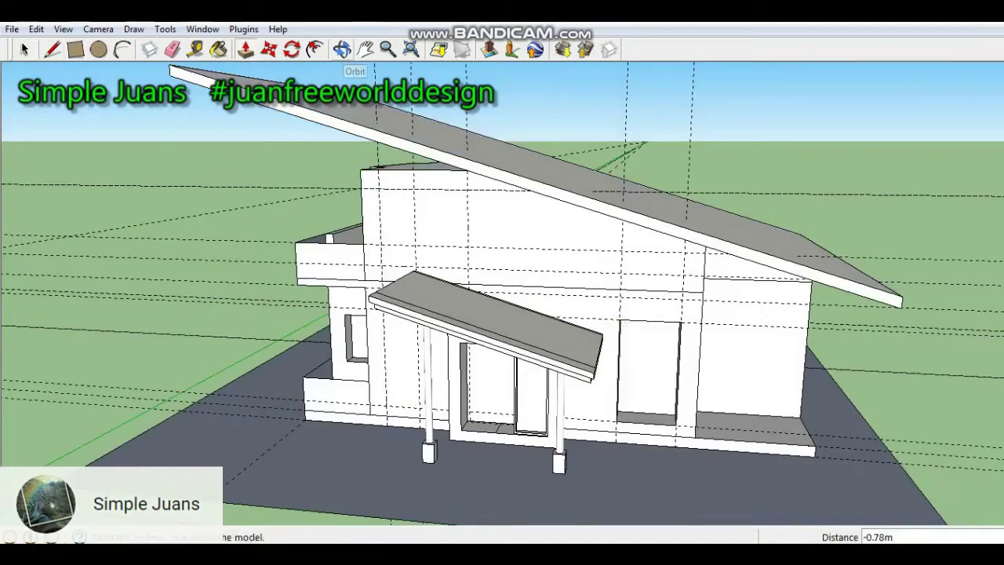
# Step: Draw a tall window rectangle between the guides on the ground-floor wall at the canopy's other side and push it inward
pyautogui.click(341, 50)
pyautogui.moveTo(384, 314); pyautogui.dragTo(502, 294)
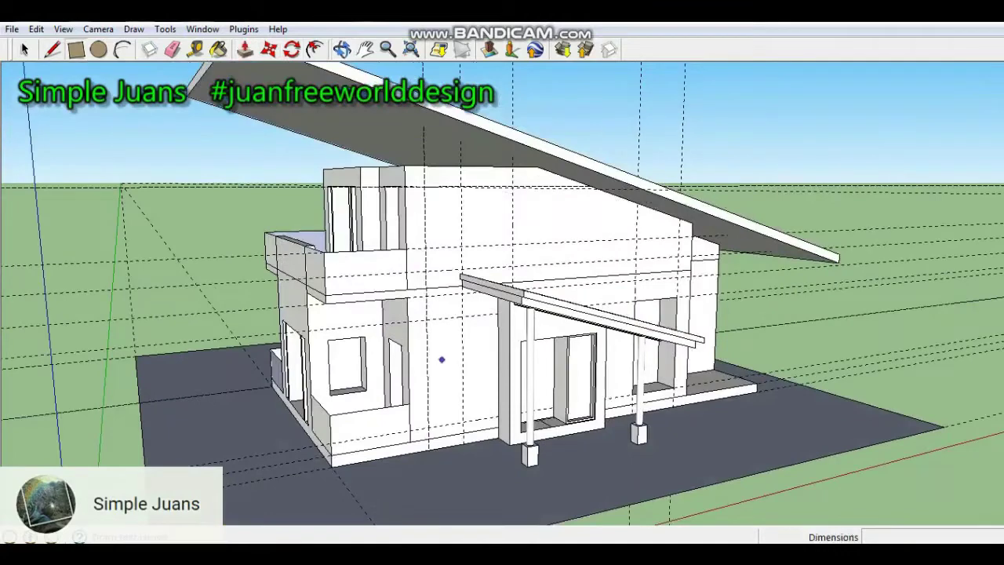
pyautogui.click(426, 319)
pyautogui.click(463, 424)
pyautogui.press('p')
pyautogui.click(458, 418)
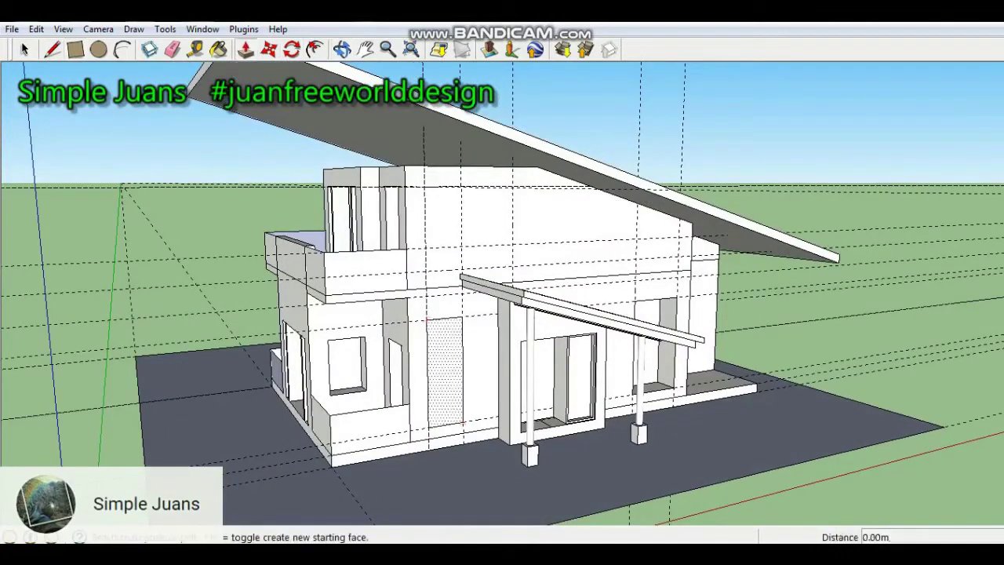
pyautogui.click(450, 413)
# Step: Push the large panel on the upper-floor wall above the entrance canopy inward about 0.55 m
pyautogui.click(342, 50)
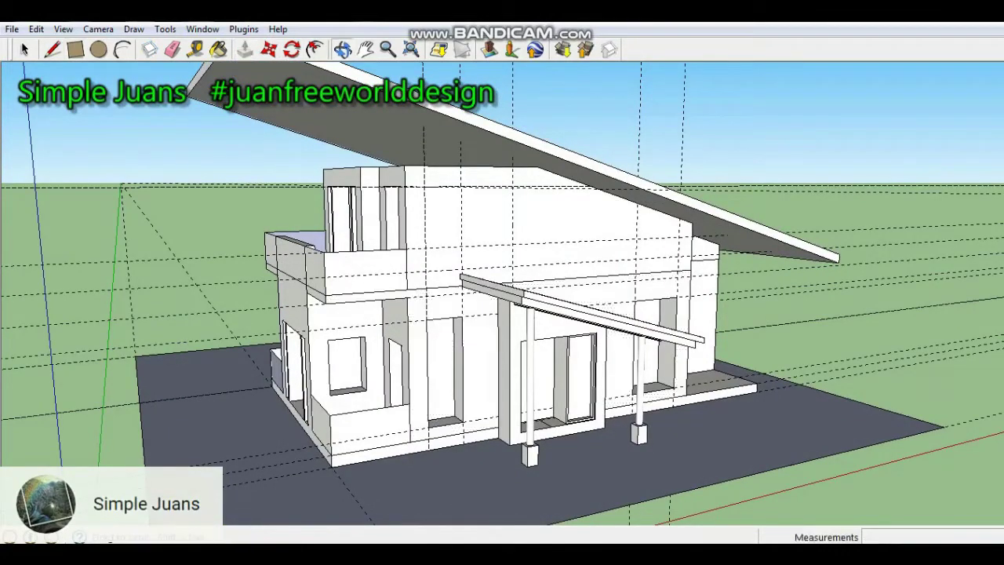
pyautogui.moveTo(439, 329); pyautogui.dragTo(443, 290)
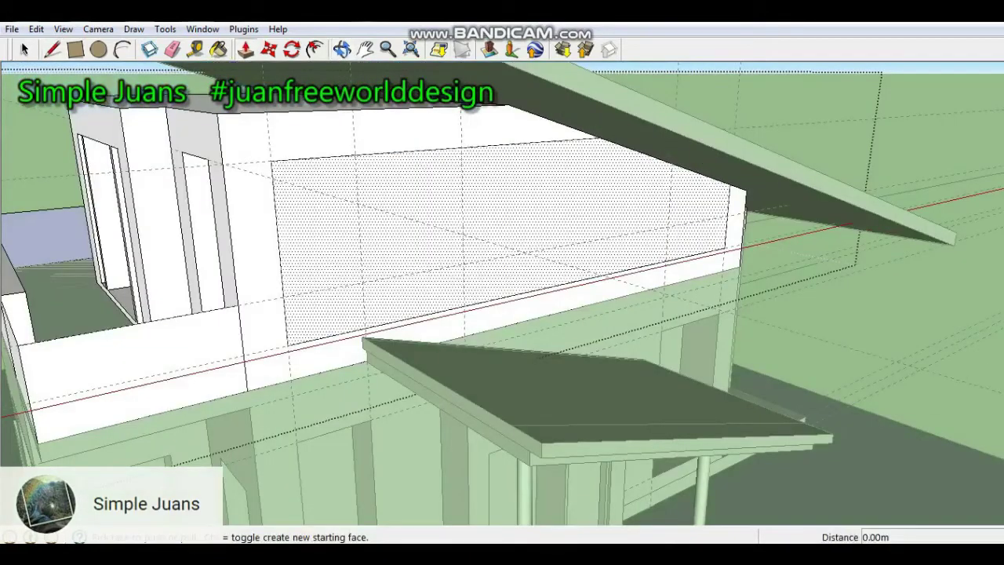
pyautogui.click(502, 244)
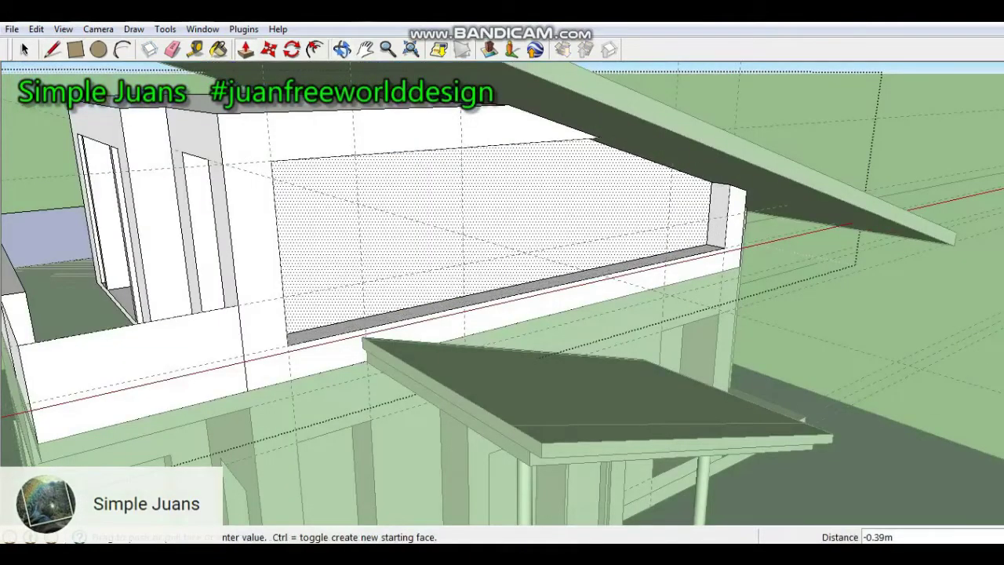
pyautogui.click(493, 235)
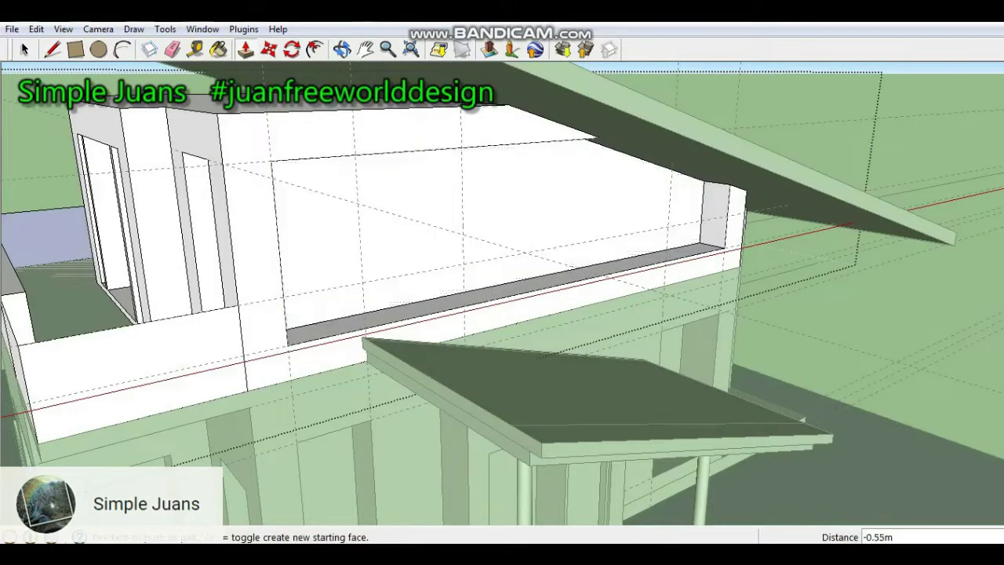
# Step: Push the tall ground-floor rectangle on the projecting block's wall, above the porch slab under the low roof end, inward about 0.99 m
pyautogui.click(343, 49)
pyautogui.moveTo(502, 283); pyautogui.dragTo(416, 263)
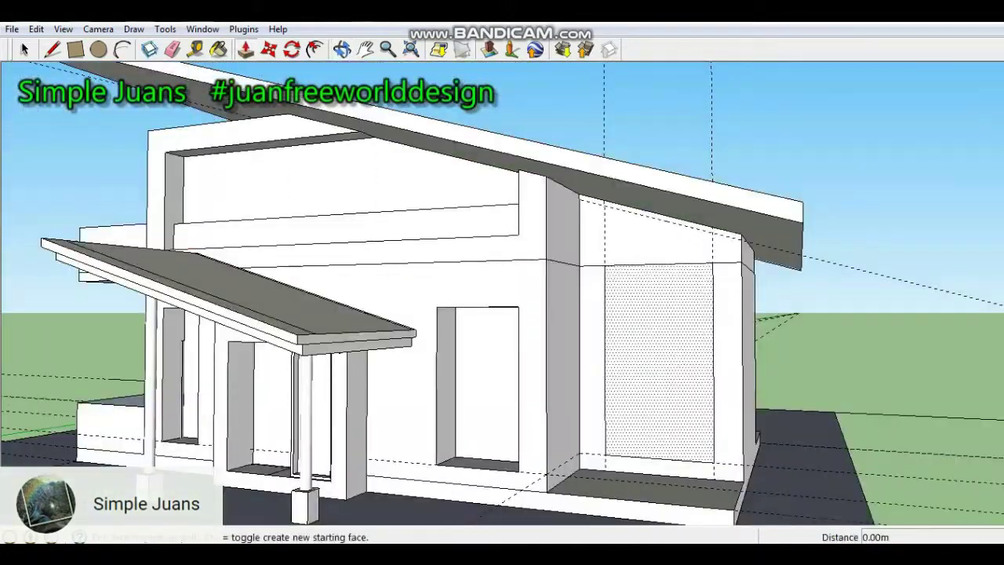
pyautogui.click(659, 362)
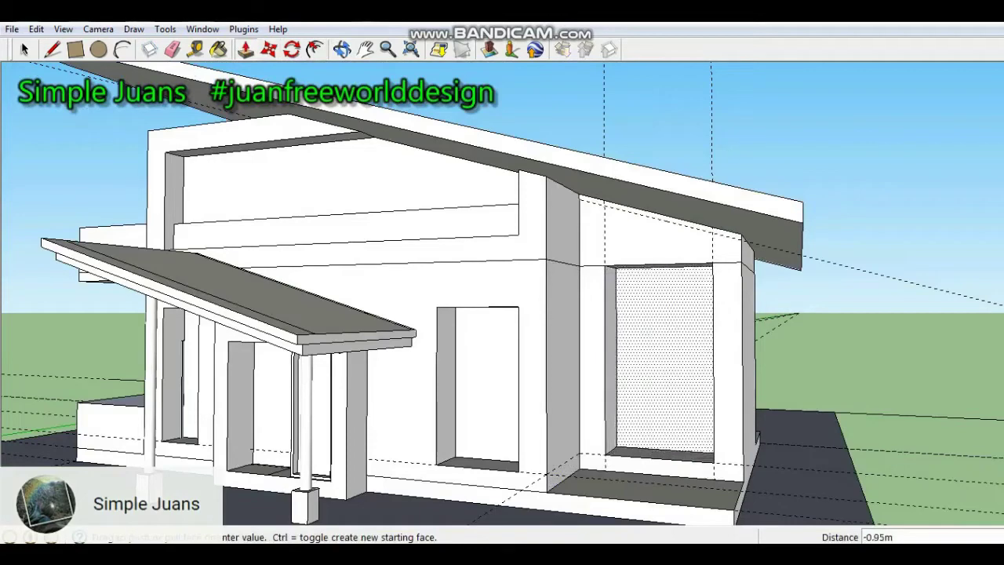
pyautogui.click(663, 357)
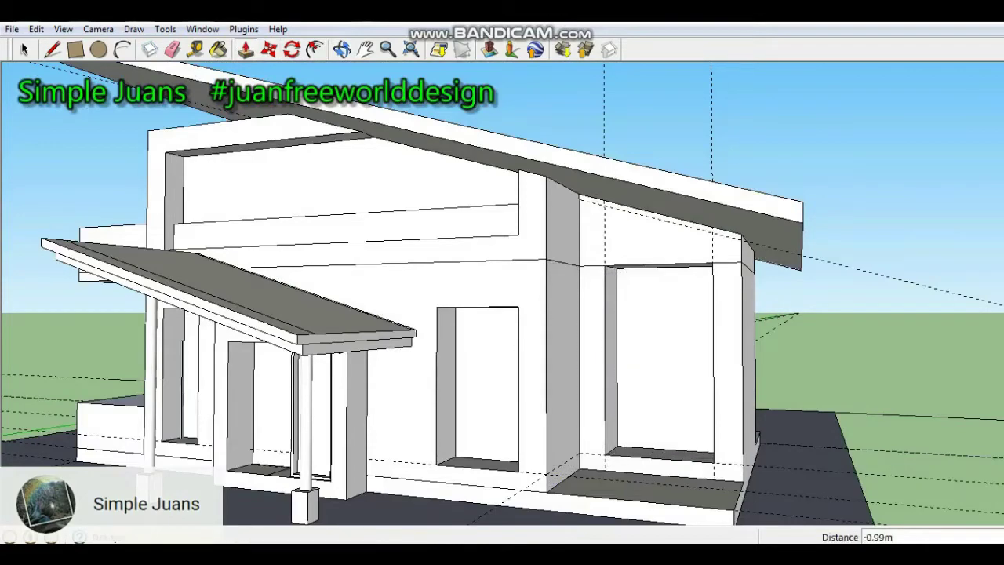
# Step: Outline the opening's continuation up to the sloping guide in the upper-floor group and push it in 0.99 m to match the ground-floor recess
pyautogui.click(24, 50)
pyautogui.doubleClick(353, 184)
pyautogui.press('l')
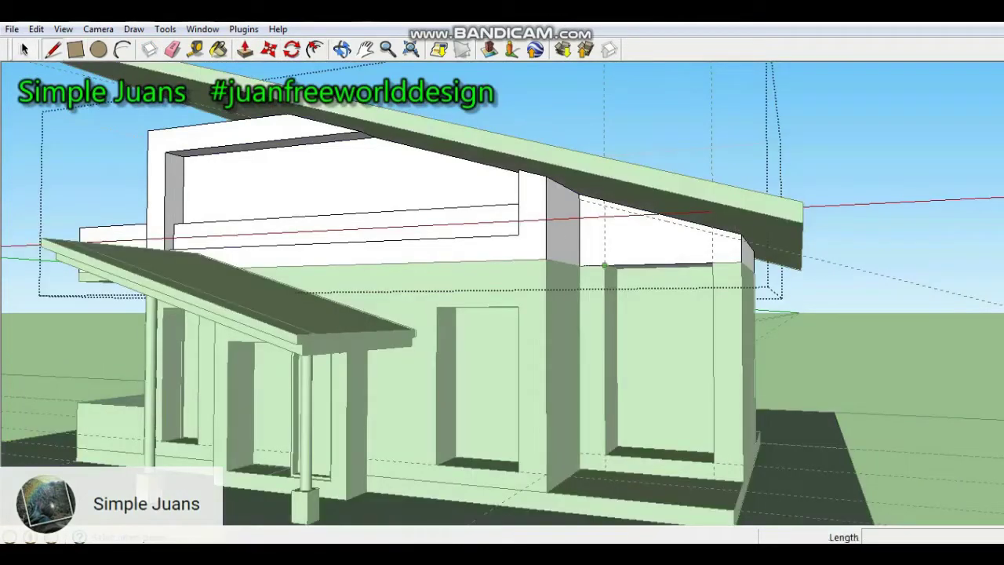
pyautogui.click(604, 265)
pyautogui.click(711, 233)
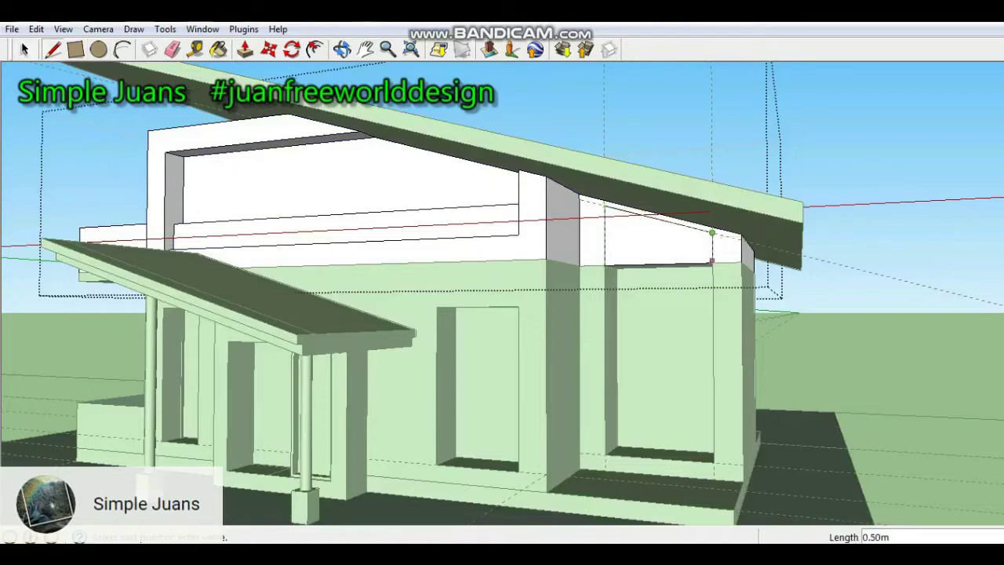
pyautogui.click(247, 50)
pyautogui.click(653, 246)
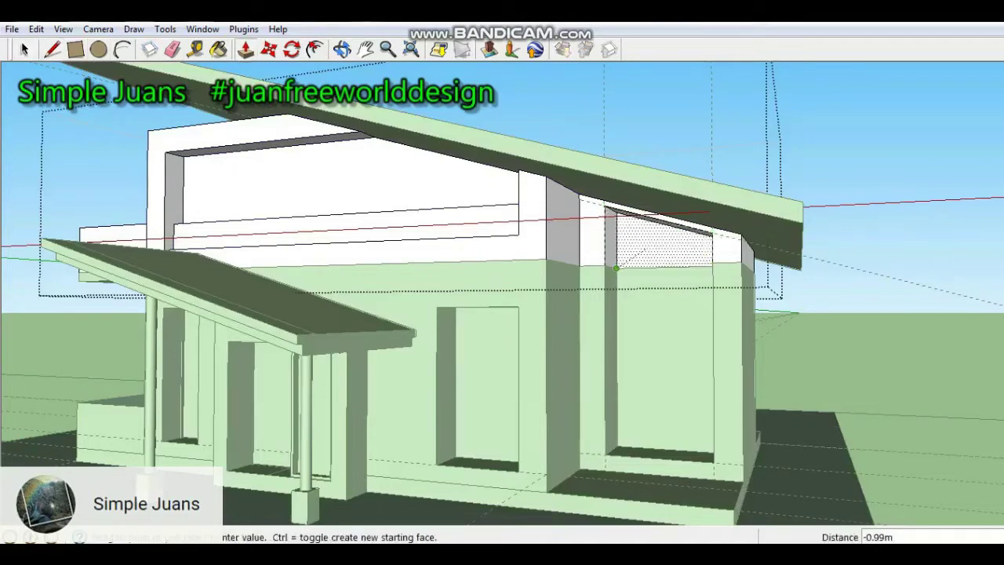
pyautogui.click(619, 263)
pyautogui.click(23, 50)
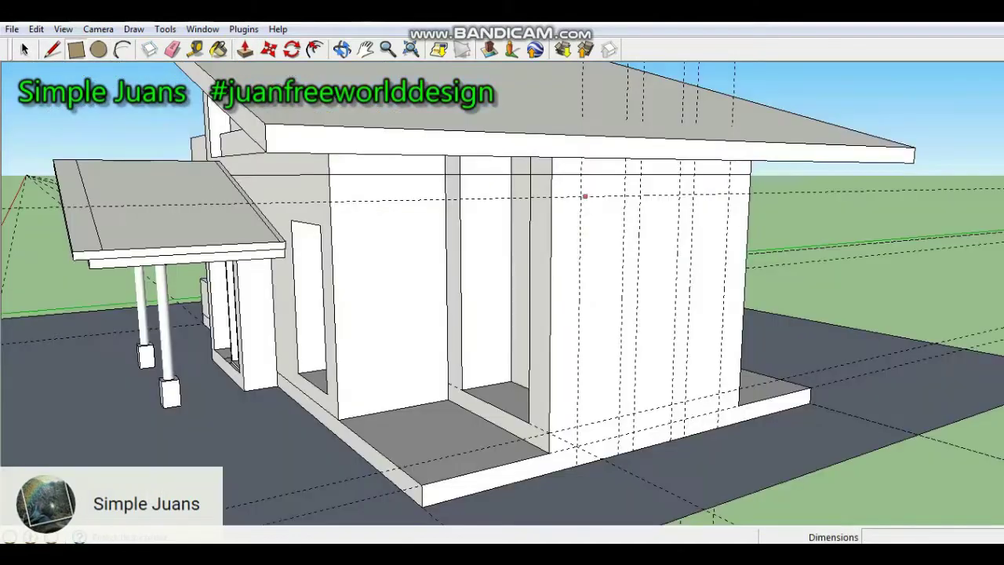
# Step: Draw three tall window rectangles on the end wall under the low roof edge and push them inward
pyautogui.click(580, 196)
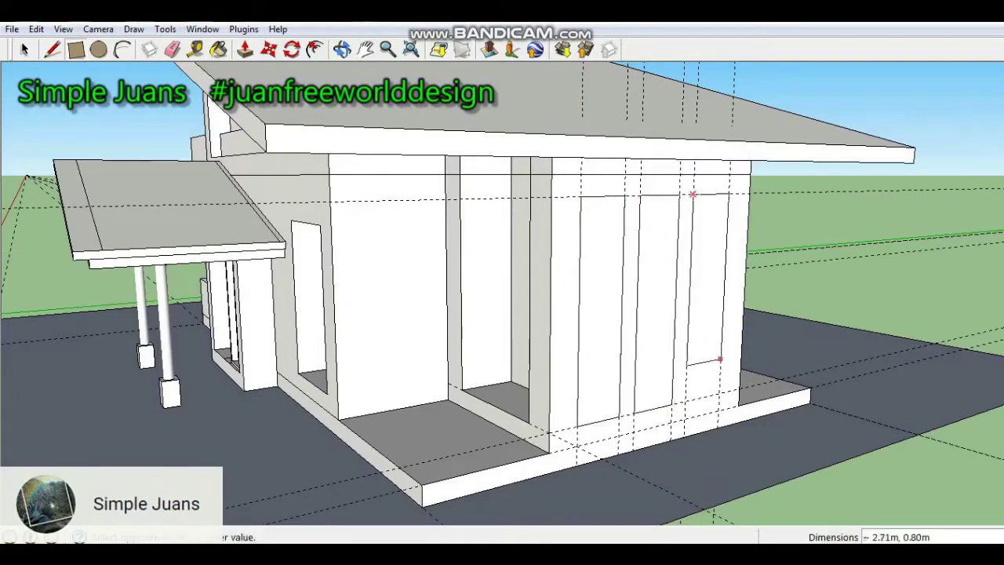
pyautogui.click(246, 52)
pyautogui.click(602, 271)
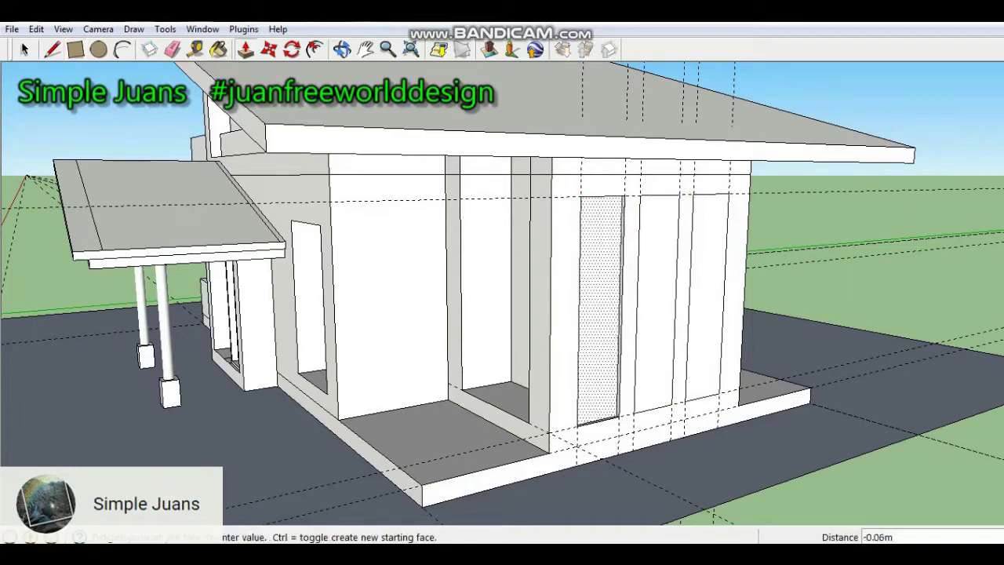
pyautogui.click(599, 290)
pyautogui.click(657, 294)
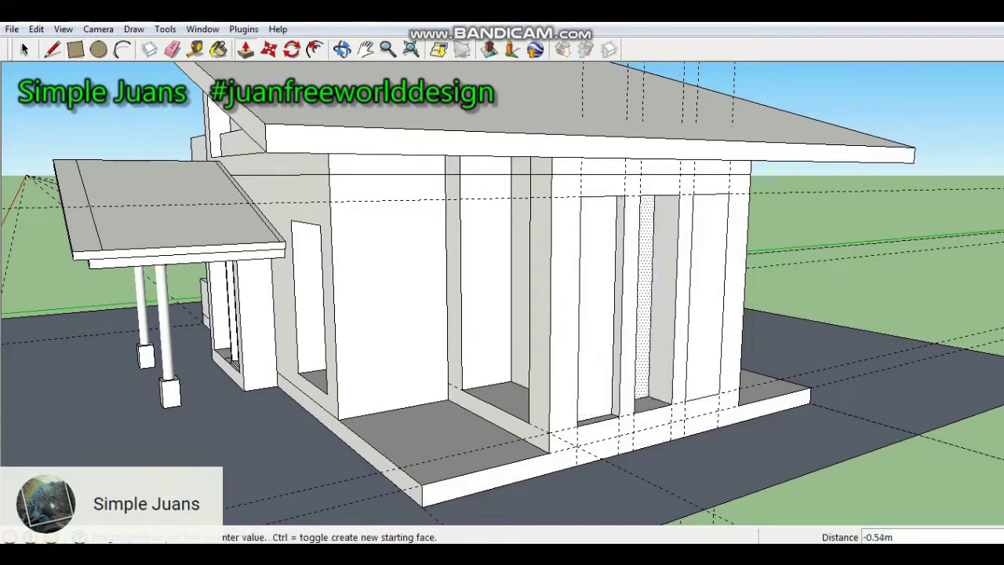
pyautogui.click(651, 294)
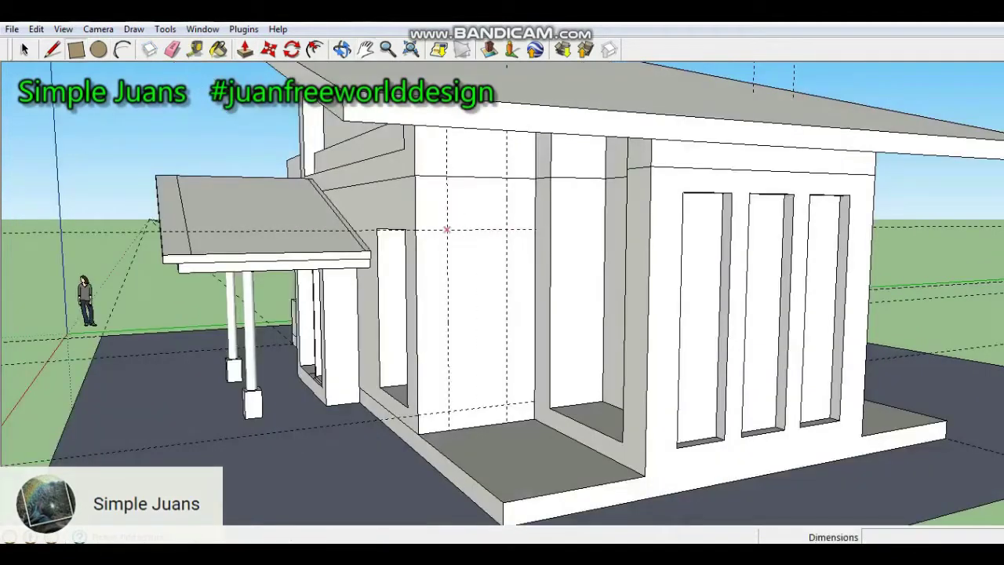
# Step: Draw a tall window rectangle between the guides on the recessed wall beside the canopy side's porch slab and push it inward
pyautogui.click(447, 229)
pyautogui.click(506, 404)
pyautogui.press('p')
pyautogui.click(474, 314)
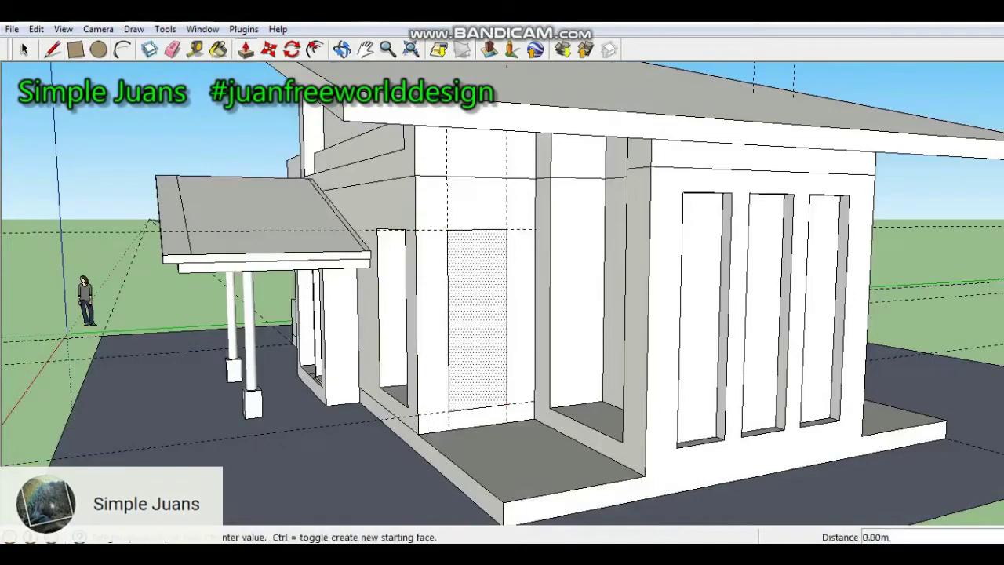
pyautogui.click(474, 314)
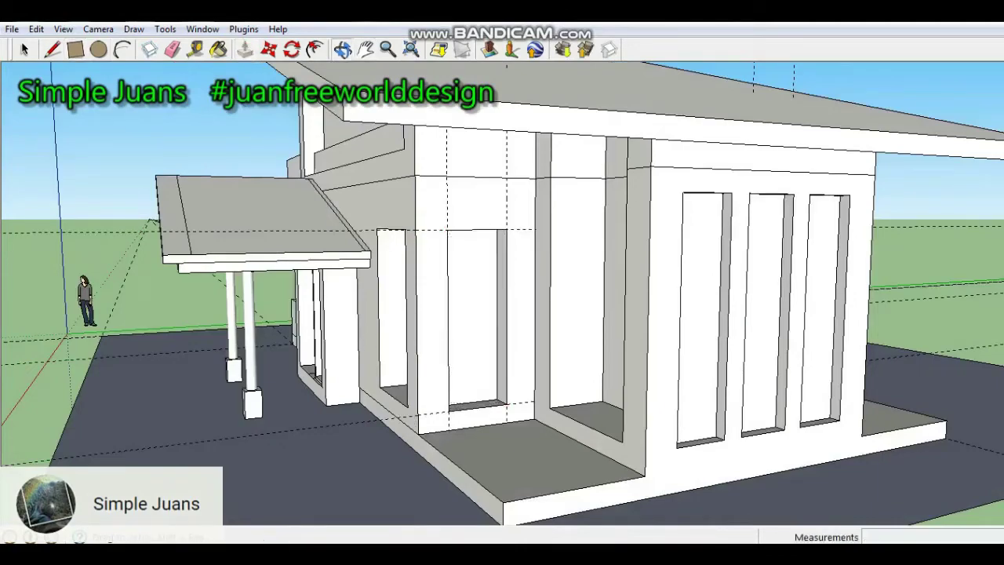
# Step: Push in a tall window rectangle on the other recessed porch wall and a 2.80 m by 2.00 m rectangle on the adjoining wall
pyautogui.moveTo(474, 314); pyautogui.dragTo(298, 317, button='middle')
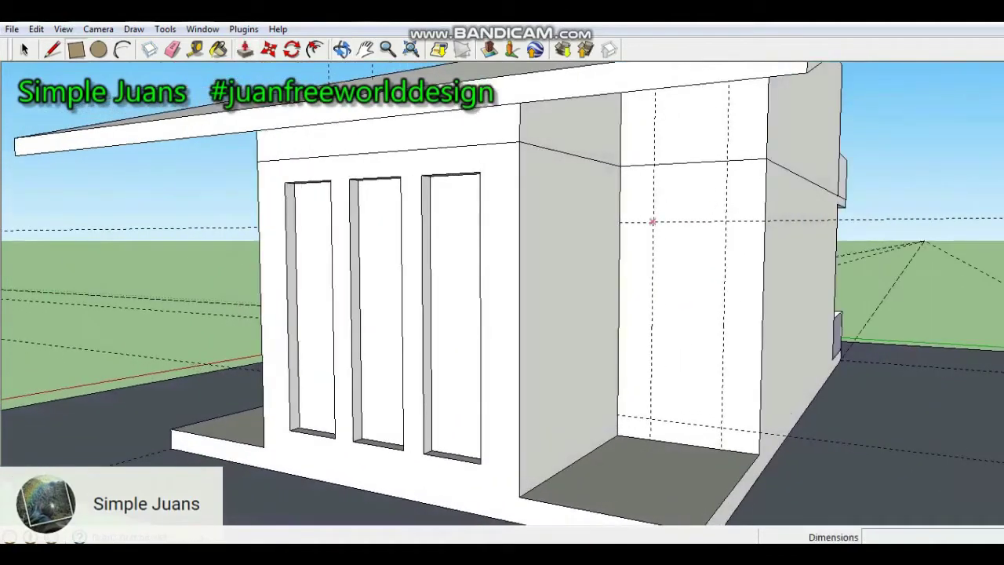
pyautogui.click(652, 222)
pyautogui.press('p')
pyautogui.click(690, 314)
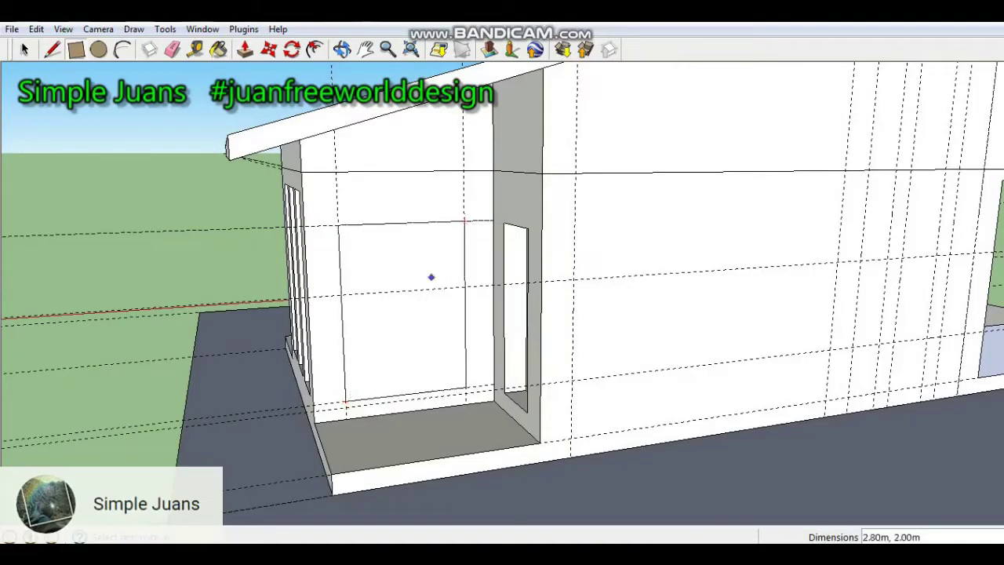
pyautogui.press('p')
pyautogui.click(404, 314)
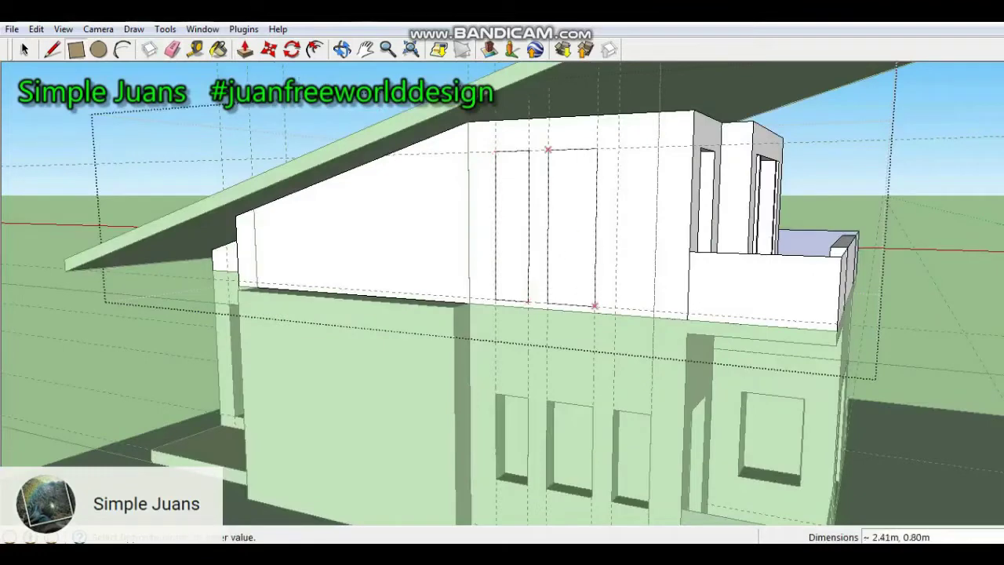
# Step: Push in the three tall window rectangles on the upper-floor wall above the ground-floor windows to the same depth
pyautogui.click(244, 49)
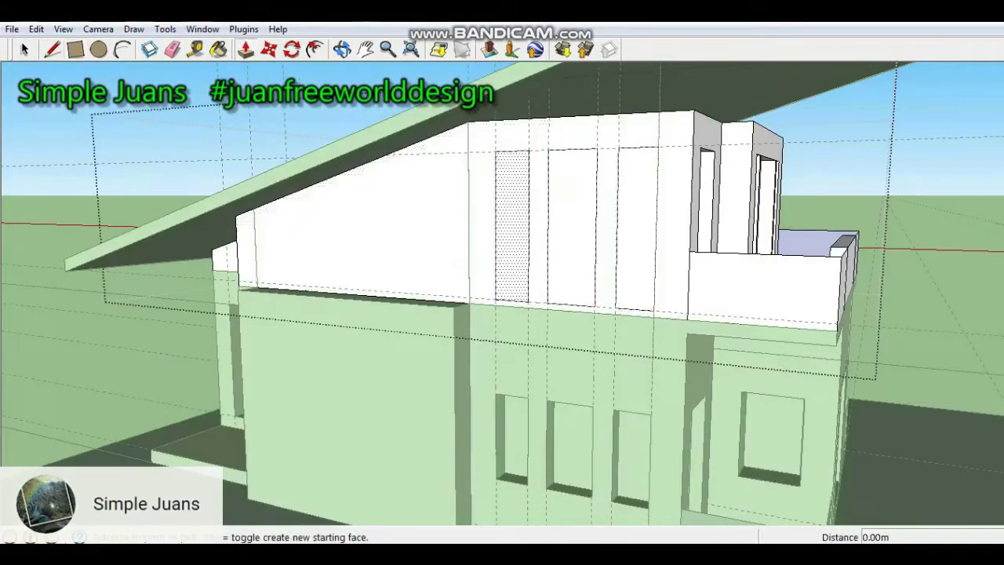
pyautogui.click(513, 228)
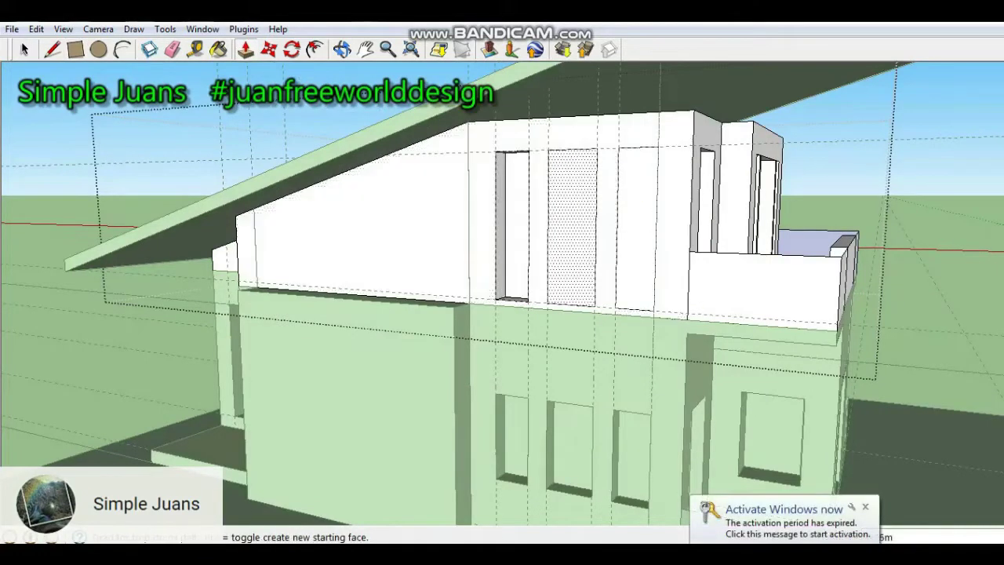
pyautogui.doubleClick(572, 228)
pyautogui.doubleClick(635, 228)
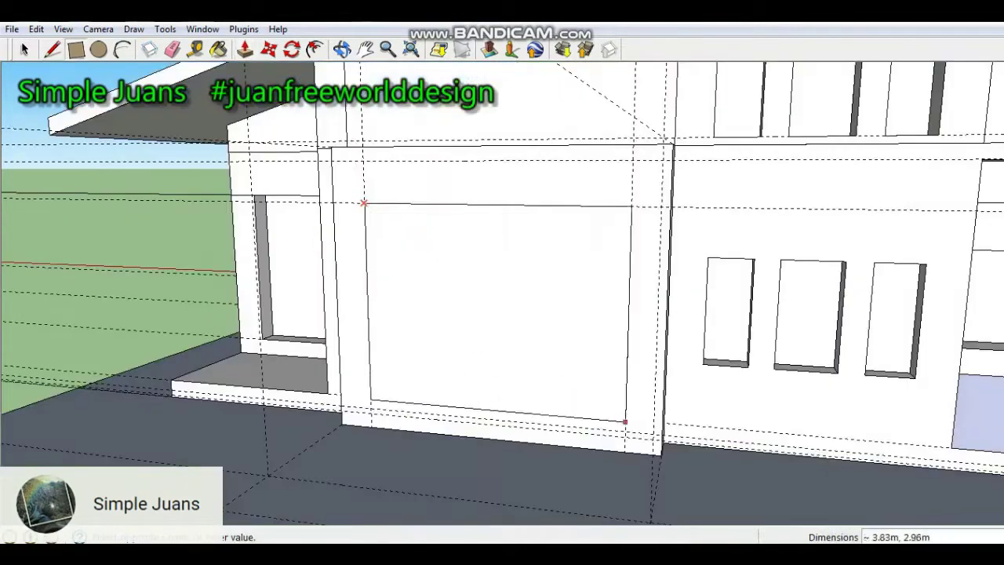
# Step: Push the large rectangle, about 3.83 m by 2.96 m, on the projecting ground-floor block inward about 0.68 m
pyautogui.press('p')
pyautogui.click(488, 292)
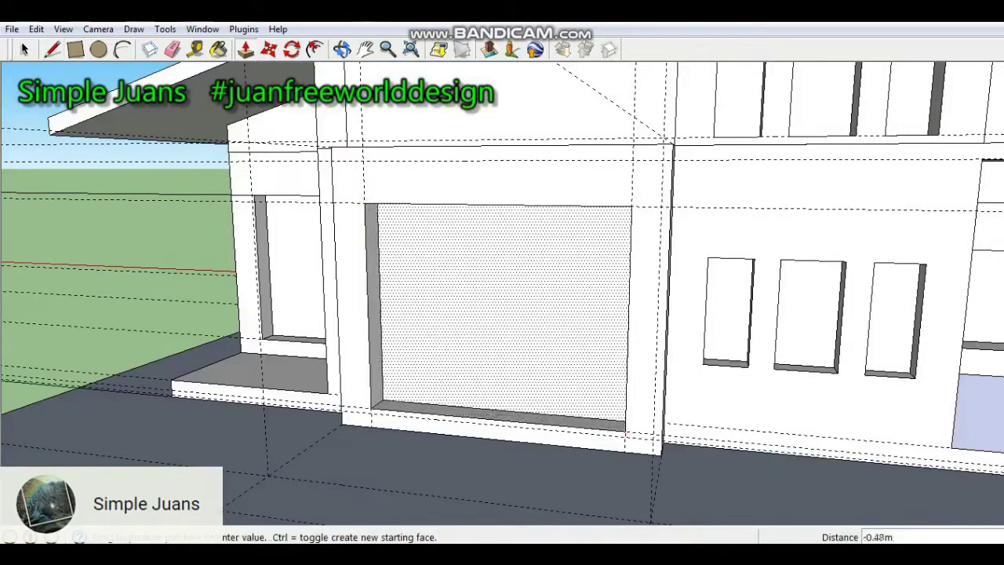
pyautogui.click(498, 287)
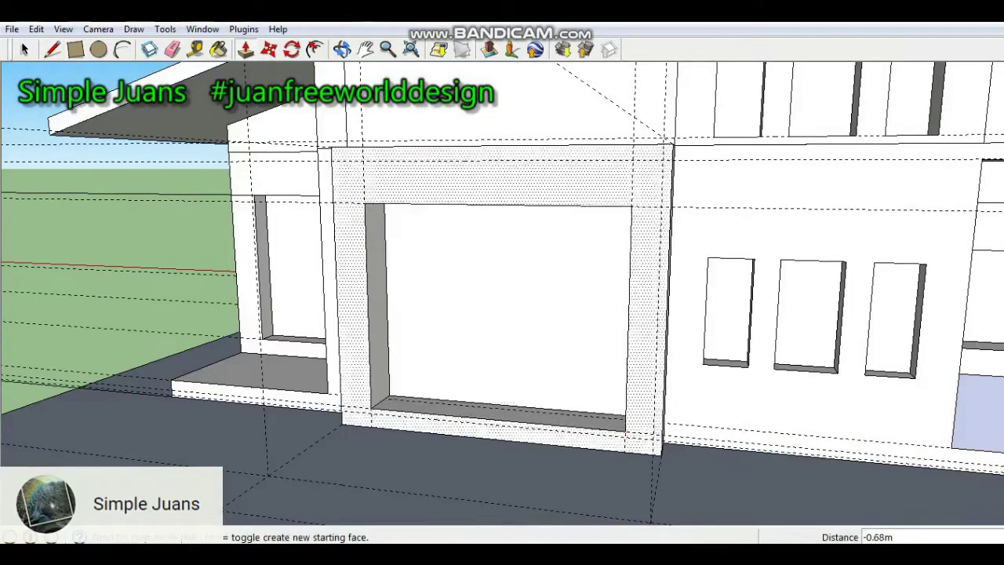
# Step: Divide off the thin strip along the top front of the projecting ground-floor block and pull it out 3.11 m as a balcony slab
pyautogui.press('l')
pyautogui.moveTo(549, 203); pyautogui.dragTo(499, 250, button='middle')
pyautogui.press('p')
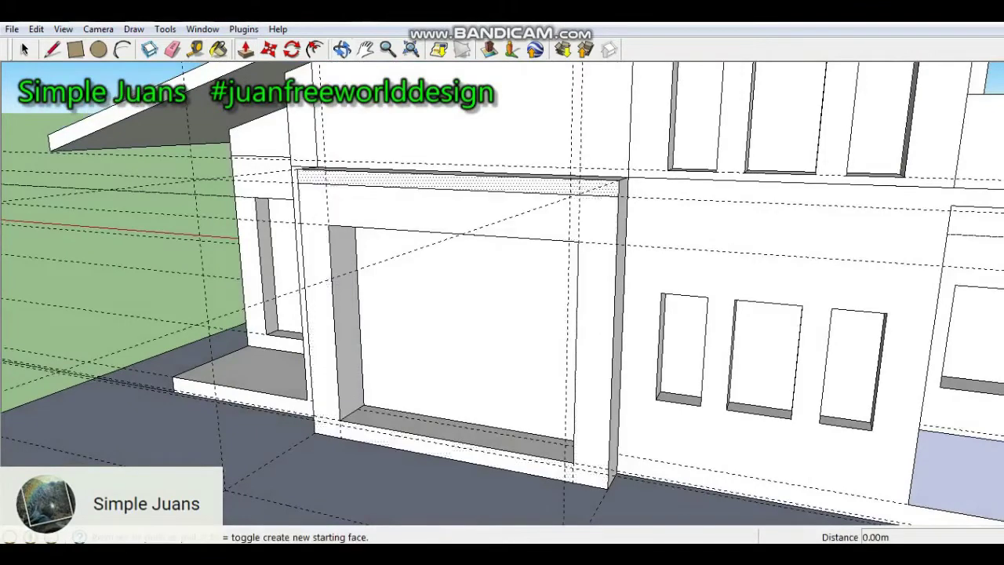
pyautogui.click(499, 184)
pyautogui.write('3.11m')
pyautogui.press('Return')
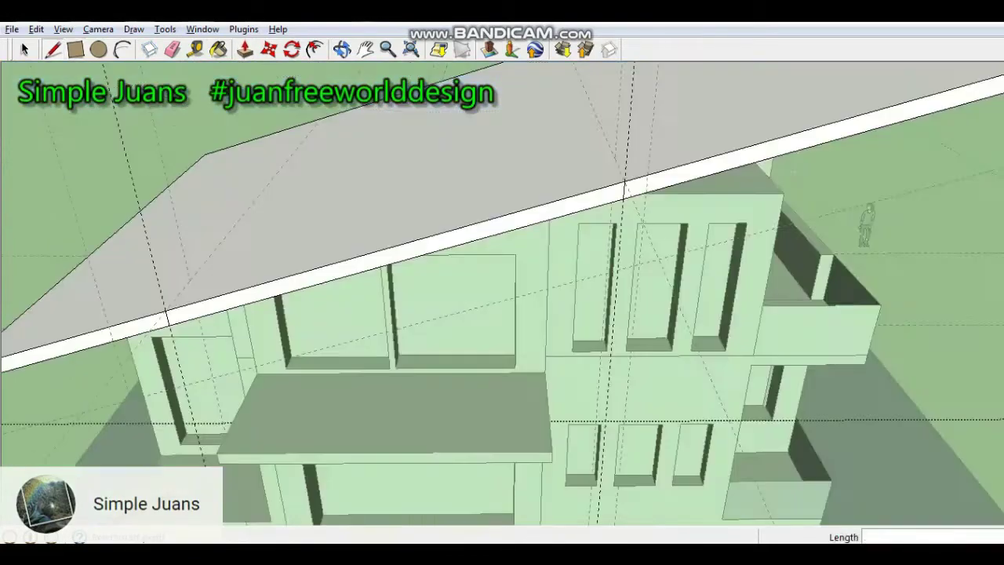
# Step: Extend the section of the roof's edge between the guides, above the new balcony slab, outward by 2.5 m
pyautogui.scroll(-2, 419, 268)
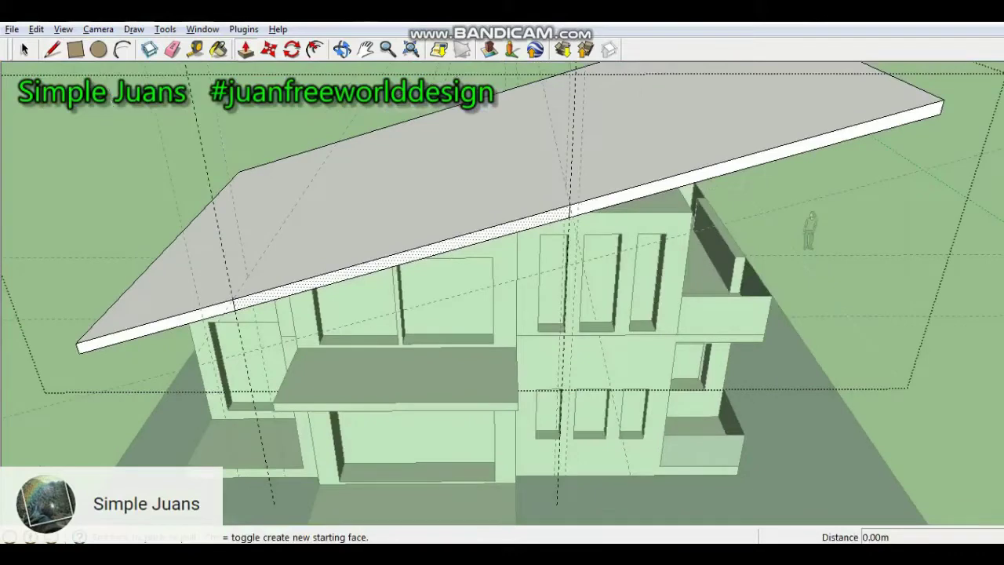
pyautogui.write('2.5')
pyautogui.press('Return')
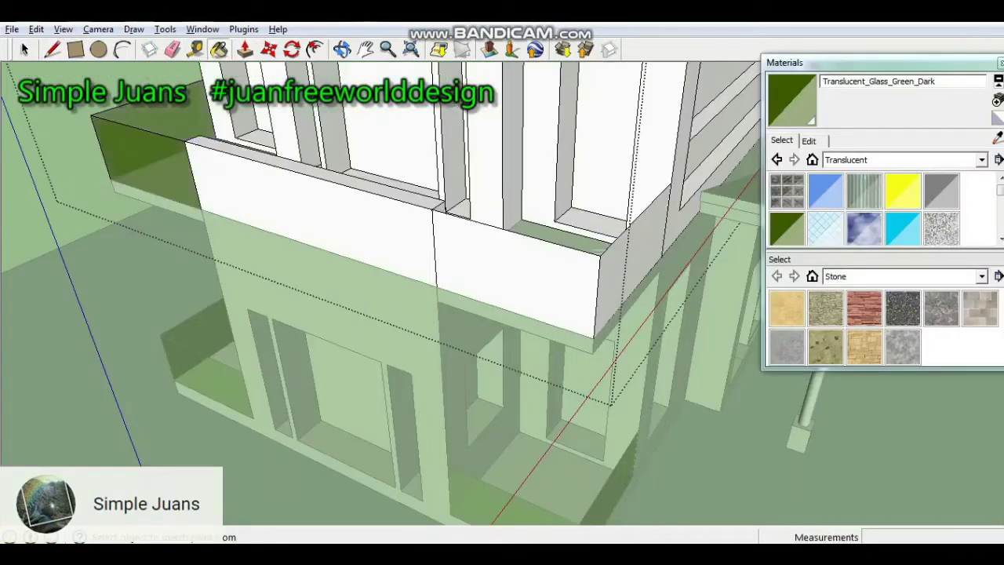
# Step: Paint the corner parapet panel of the upper-floor balcony with Translucent_Glass_Green_Dark
pyautogui.click(520, 274)
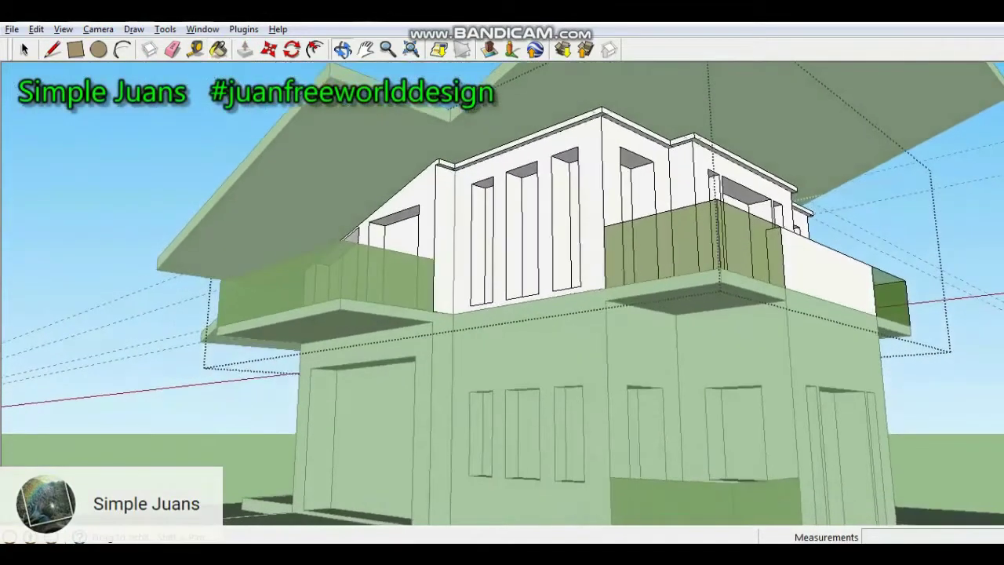
pyautogui.moveTo(628, 298); pyautogui.dragTo(474, 326, button='middle')
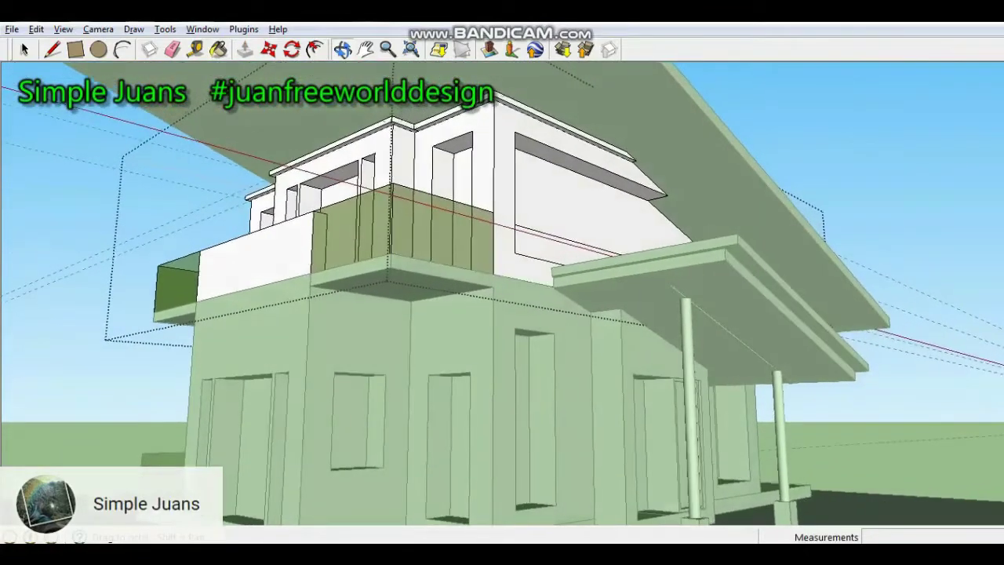
pyautogui.scroll(-3, 474, 325)
# Step: Pull up square posts on the roof deck's corners beneath the sloping roof, the one at the jutting corner to 0.75 m
pyautogui.press('p')
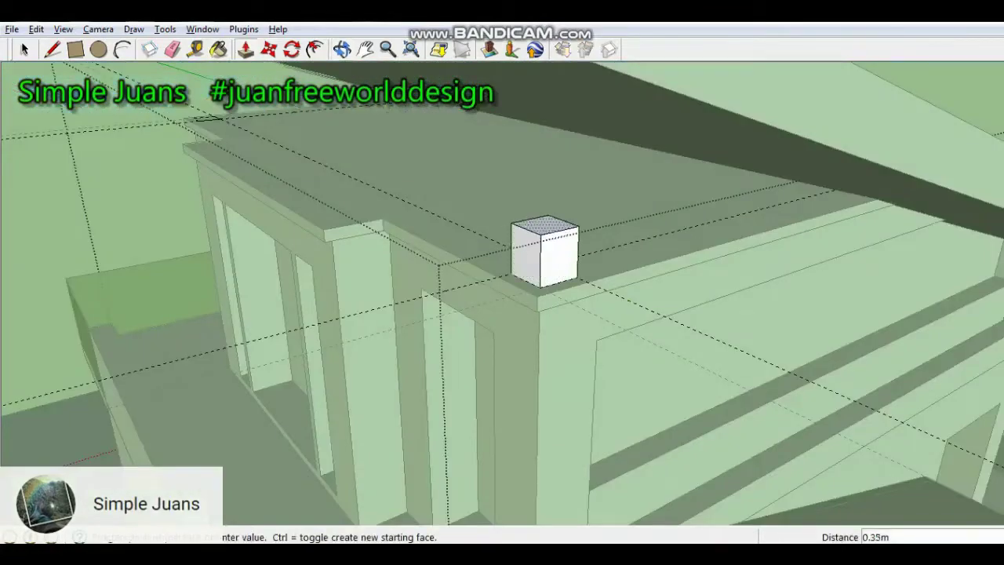
pyautogui.scroll(-3, 554, 201)
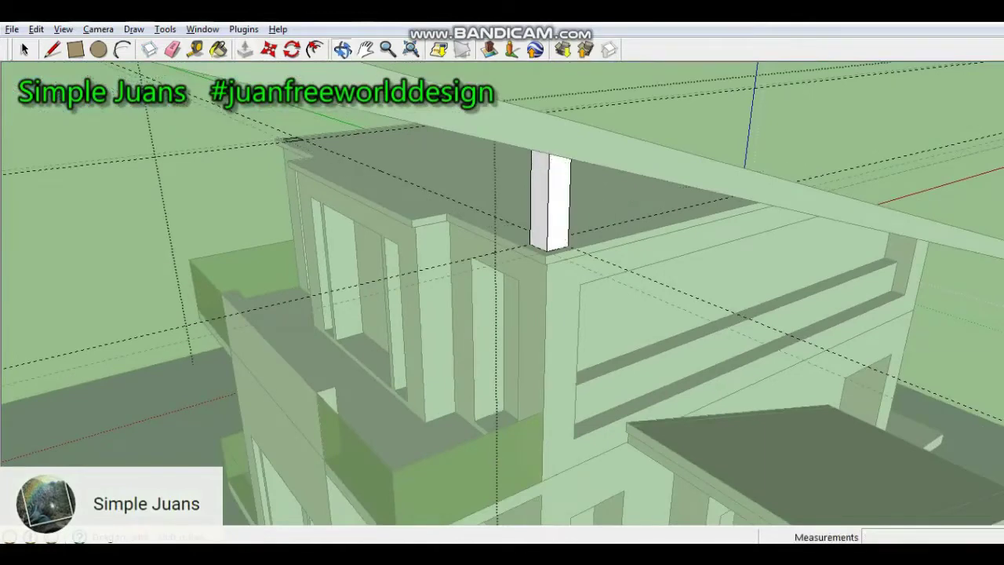
pyautogui.moveTo(510, 305); pyautogui.dragTo(573, 258, button='middle')
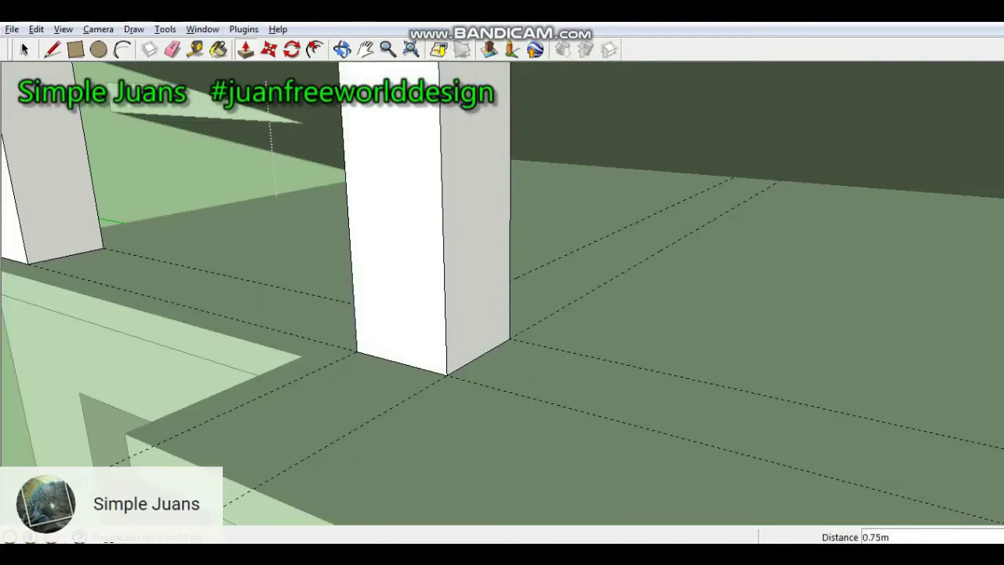
pyautogui.scroll(-5, 314, 153)
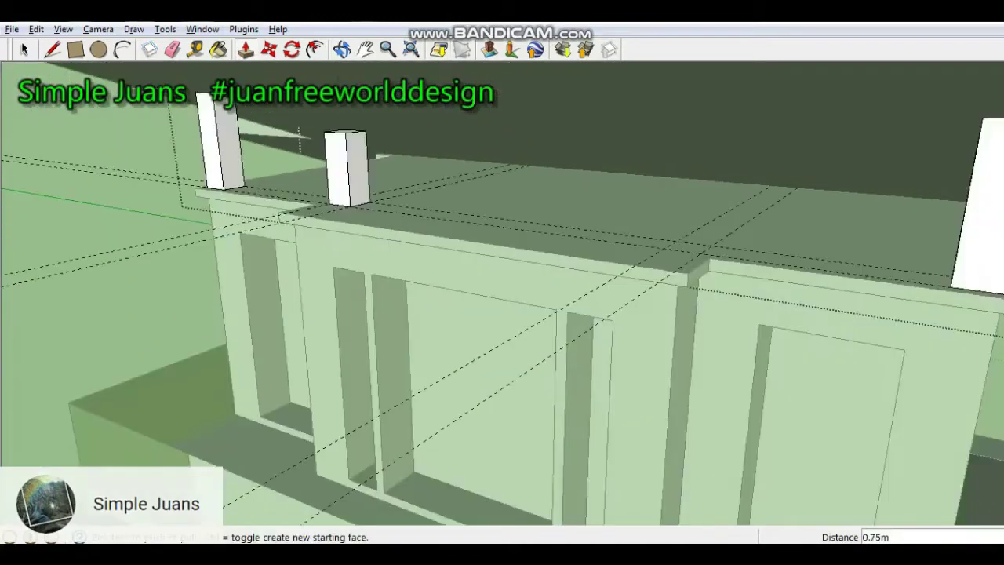
# Step: Draw a 0.30 m by 0.30 m square where the guides cross at the deck's other jutting corner and pull it up as a post
pyautogui.scroll(5, 772, 196)
pyautogui.scroll(-2, 760, 195)
pyautogui.press('r')
pyautogui.click(520, 312)
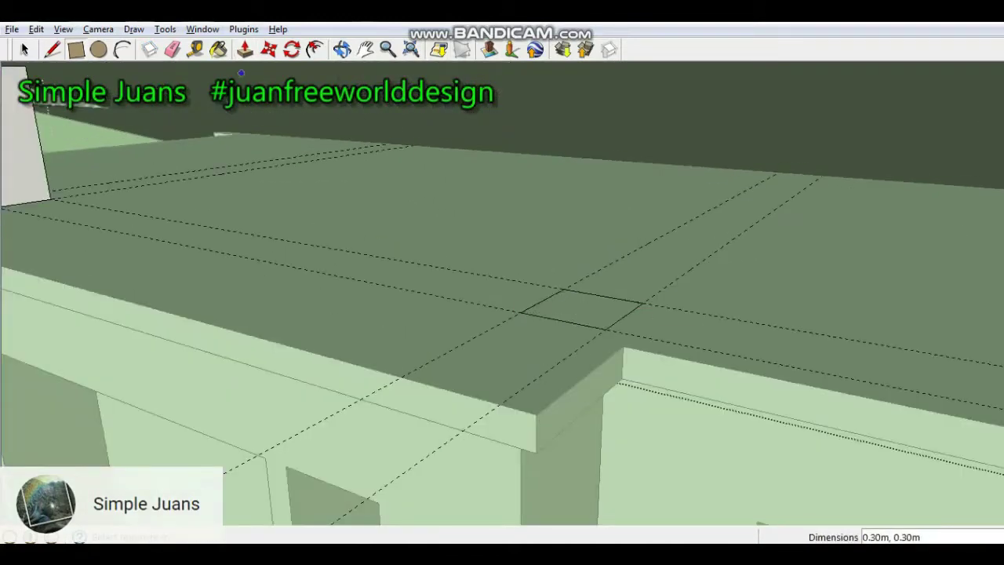
pyautogui.moveTo(580, 310); pyautogui.dragTo(585, 71)
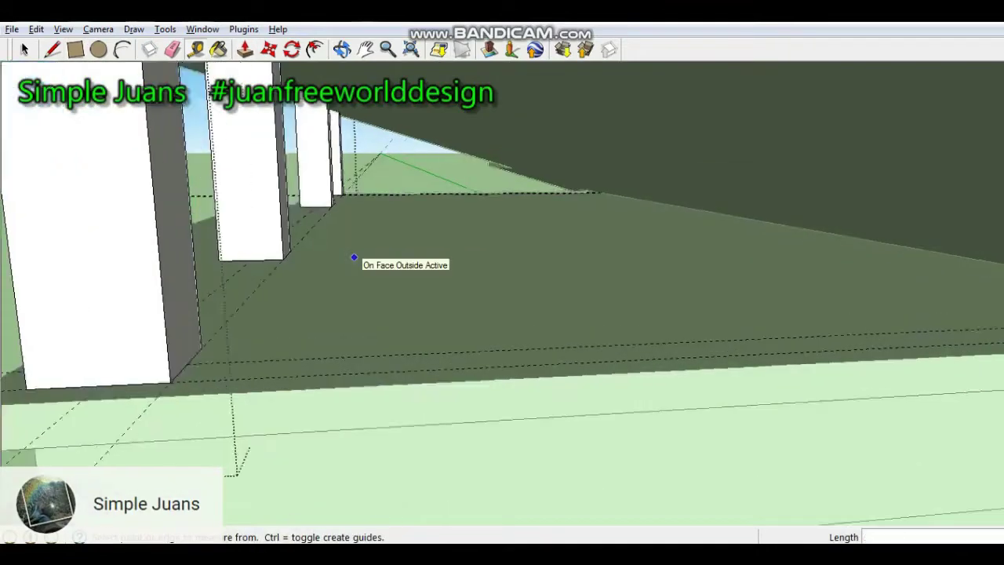
# Step: Pull up the intermediate posts between the corner posts along the deck edge toward the sloping roof
pyautogui.scroll(5, 354, 258)
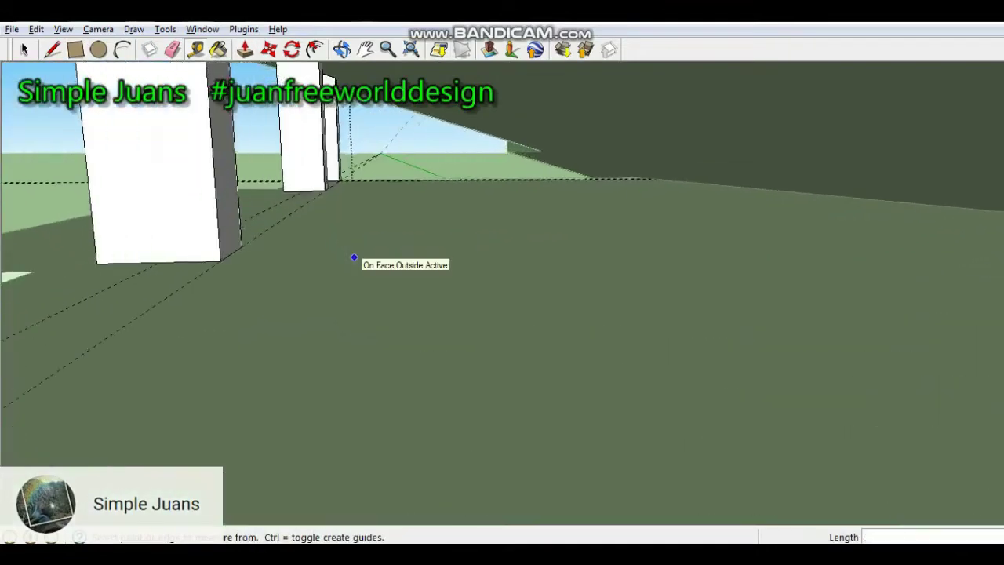
pyautogui.scroll(-5, 354, 257)
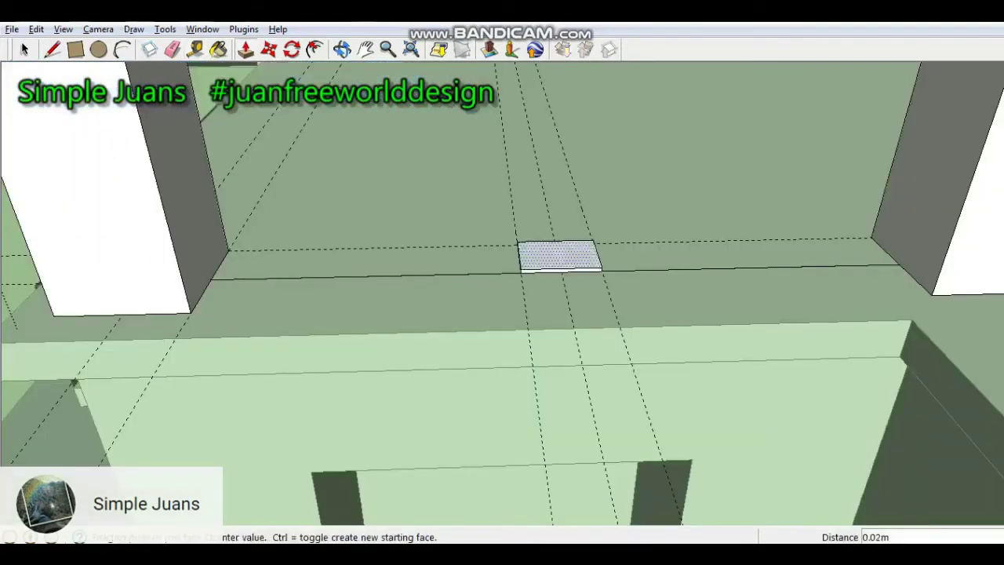
pyautogui.moveTo(558, 255); pyautogui.dragTo(566, 94)
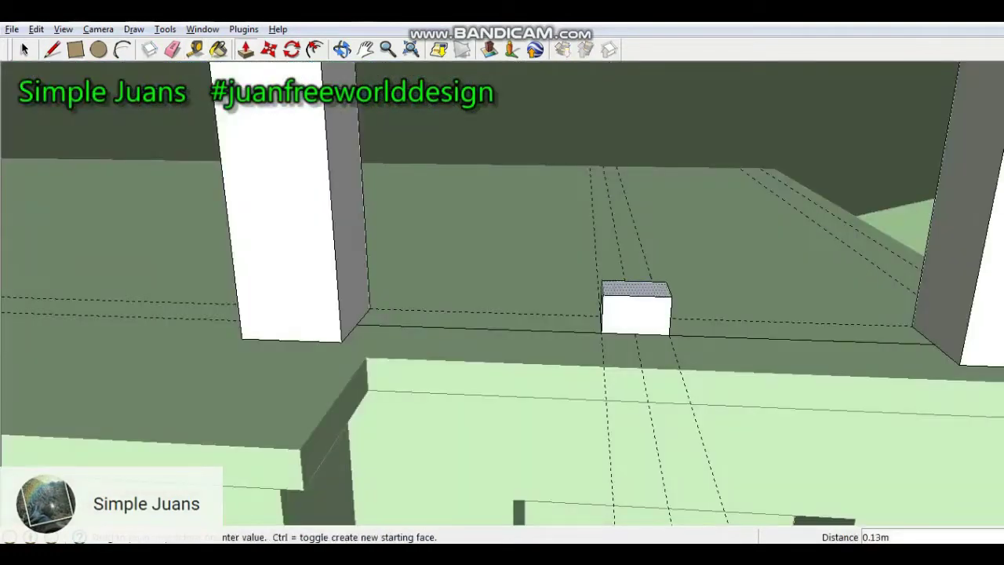
pyautogui.moveTo(640, 214); pyautogui.dragTo(647, 107)
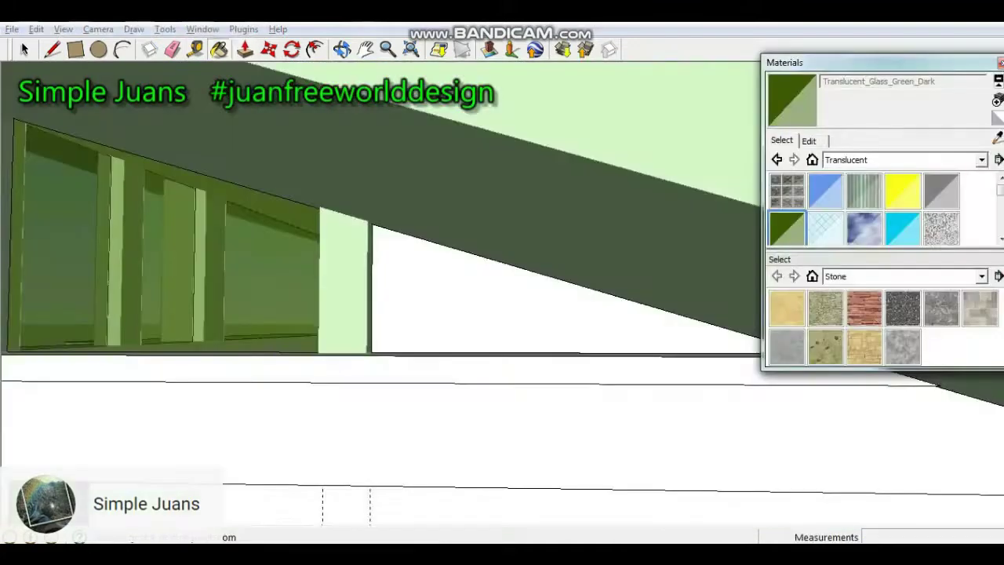
# Step: Paint the triangular infill panel between the posts beneath the sloping roof with Translucent_Glass_Green_Dark
pyautogui.scroll(-1, 592, 315)
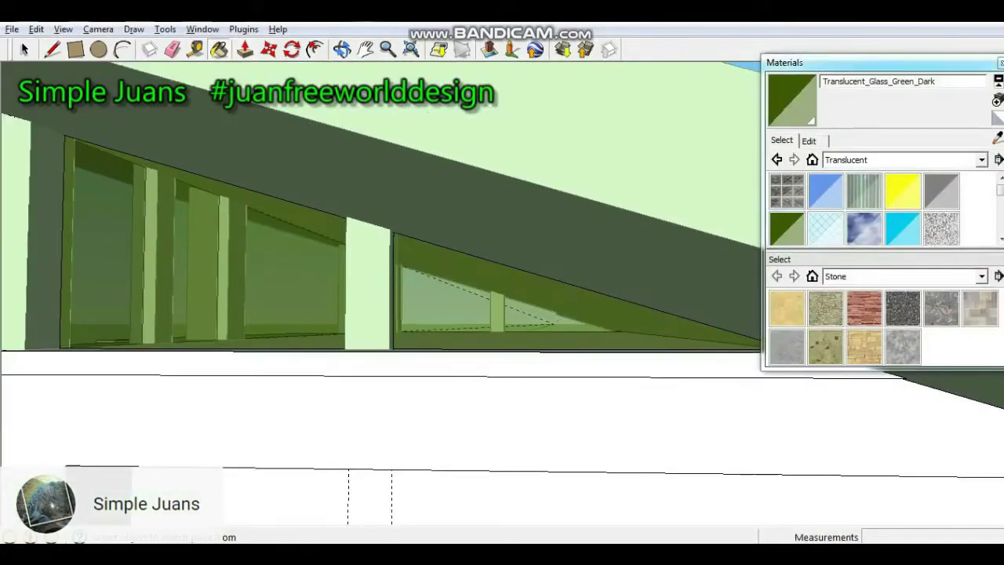
pyautogui.scroll(-8, 628, 317)
pyautogui.moveTo(627, 318); pyautogui.dragTo(725, 333, button='middle')
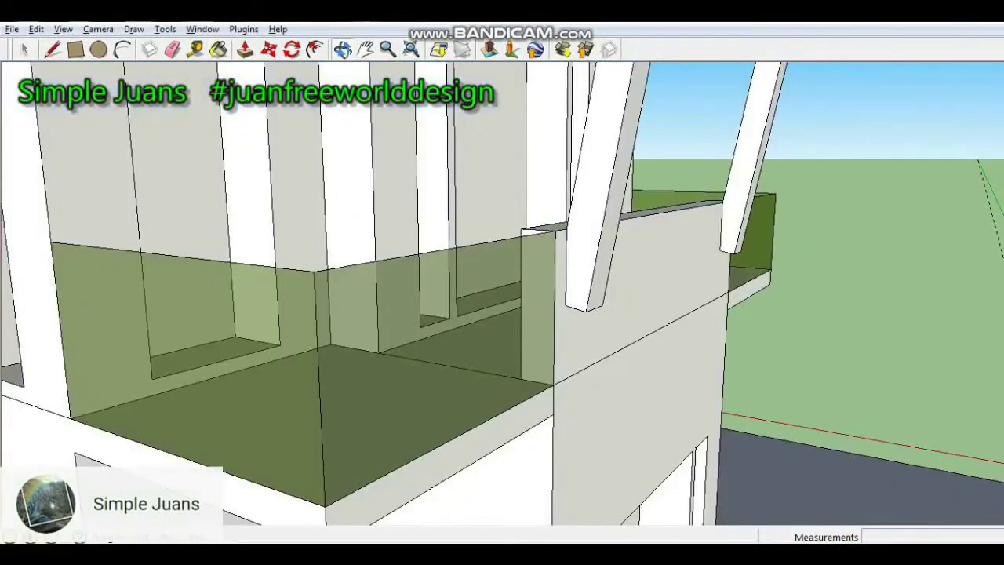
# Step: Pull a horizontal beam beneath the roof across the tops of the two slanted columns standing on the balcony parapet
pyautogui.scroll(-10, 508, 223)
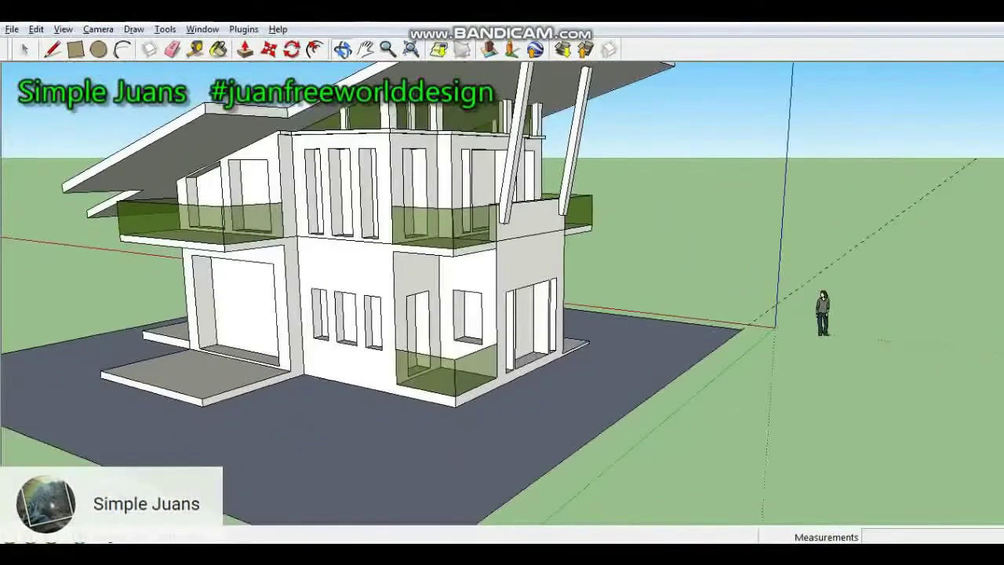
pyautogui.moveTo(508, 223)
pyautogui.mouseDown()
pyautogui.moveTo(541, 278)
pyautogui.moveTo(543, 302)
pyautogui.mouseUp()
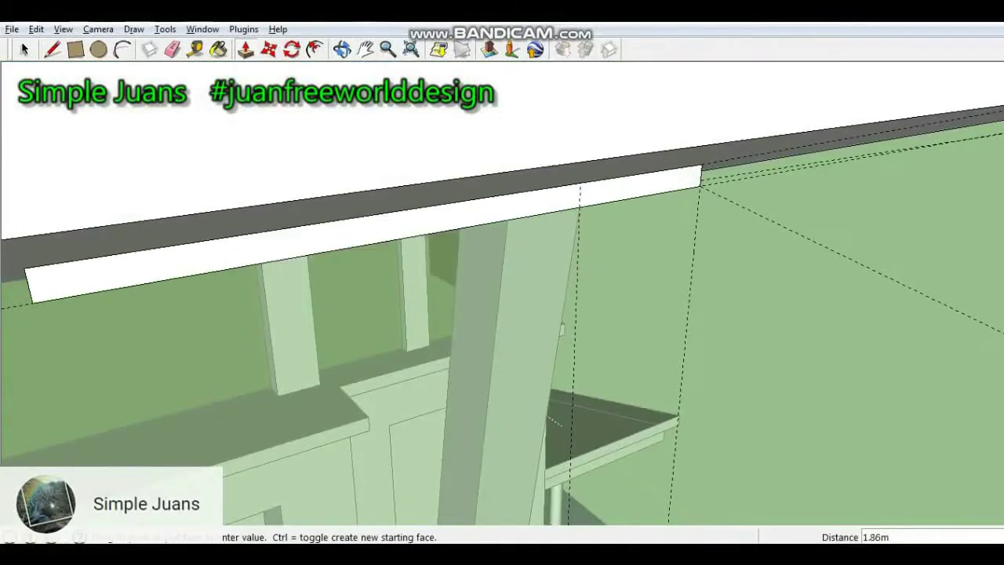
pyautogui.scroll(-4, 501, 292)
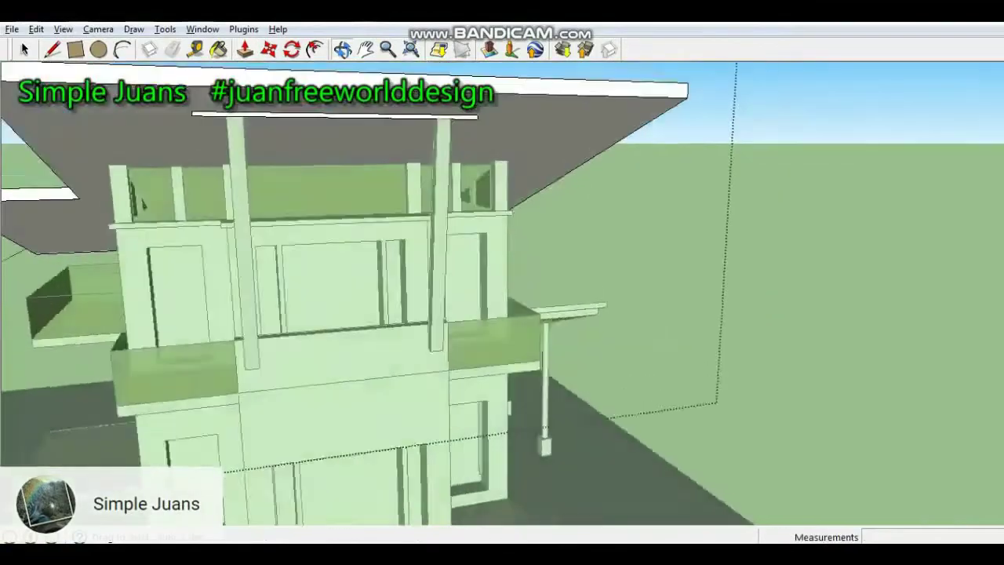
# Step: Cover the whole top surface of the sloping roof with a brown shingle material
pyautogui.moveTo(549, 270); pyautogui.dragTo(411, 302, button='middle')
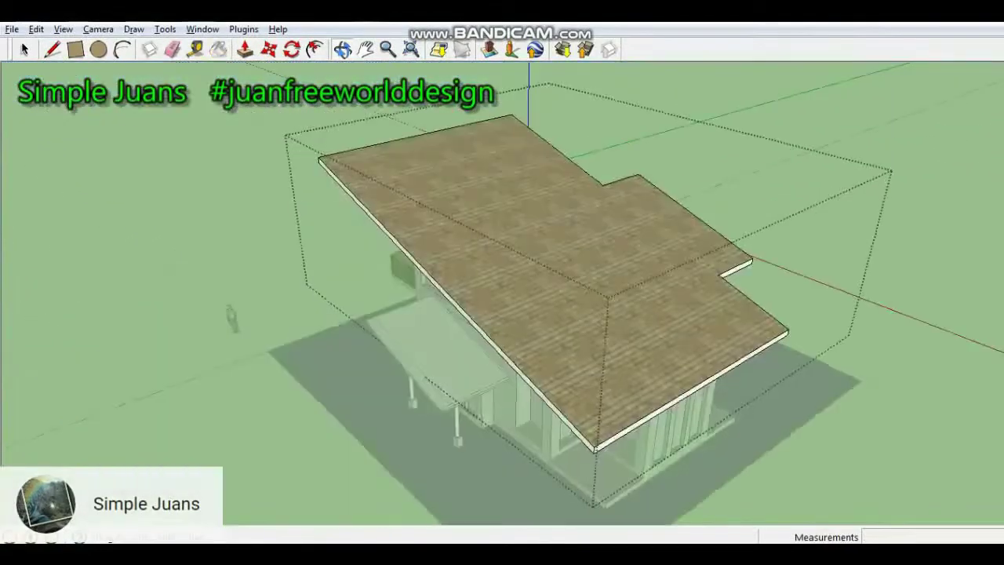
pyautogui.moveTo(502, 283); pyautogui.dragTo(439, 282, button='middle')
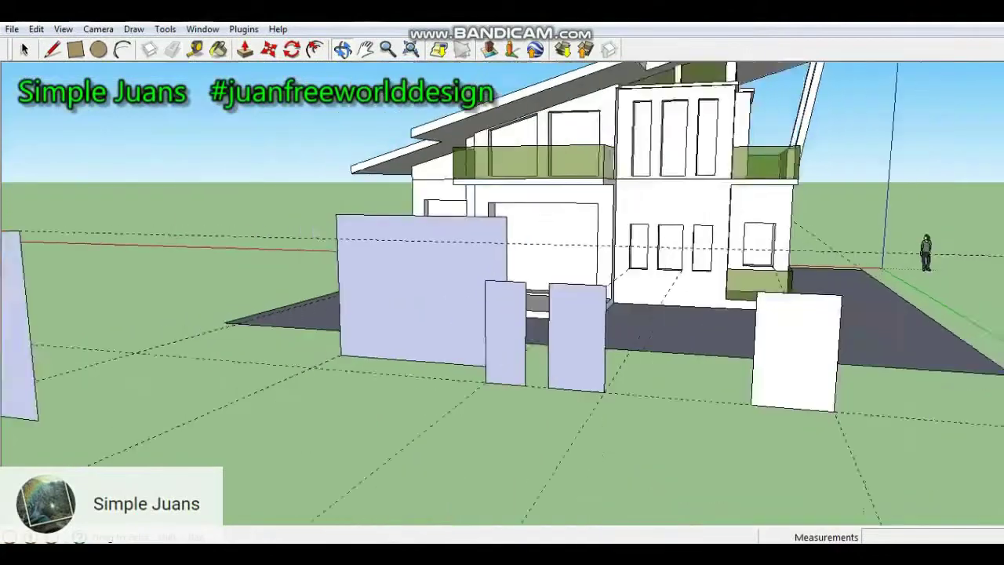
# Step: Paint the frame, leaves and rails of the four-leaf door panel in front of the house with Wood_Cherry_Original
pyautogui.moveTo(502, 282); pyautogui.dragTo(478, 283, button='middle')
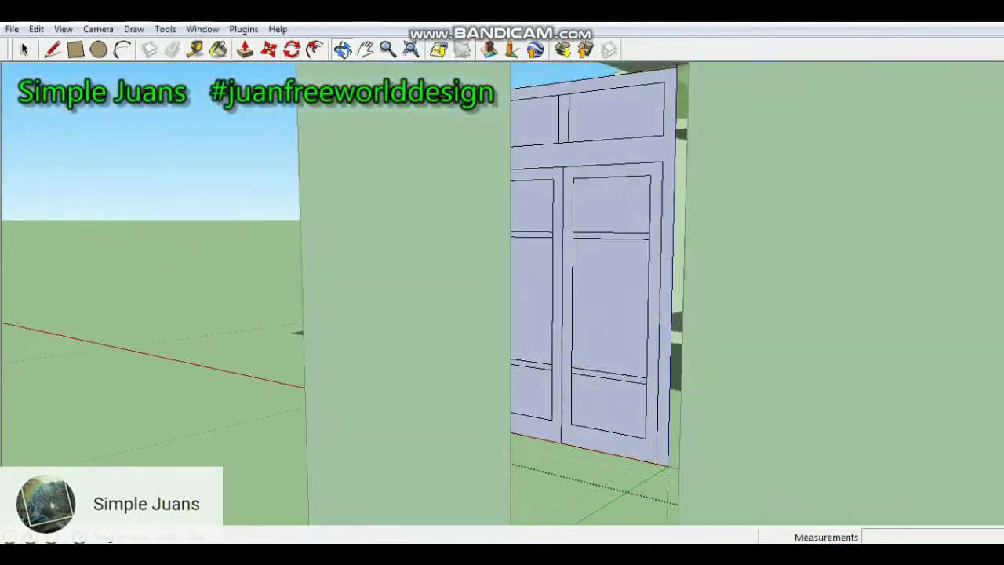
pyautogui.moveTo(502, 282); pyautogui.dragTo(643, 282, button='middle')
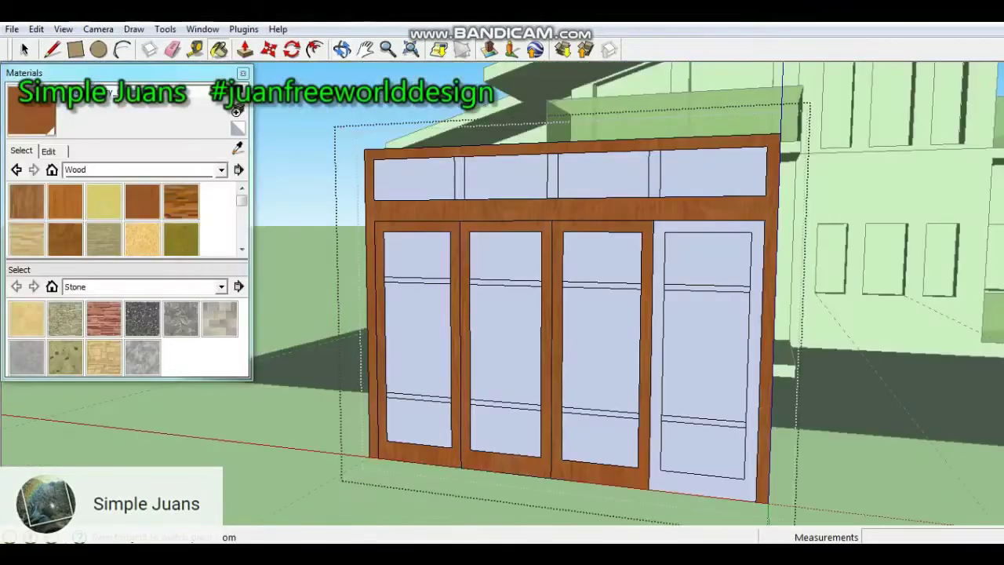
pyautogui.click(657, 345)
pyautogui.scroll(5, 489, 354)
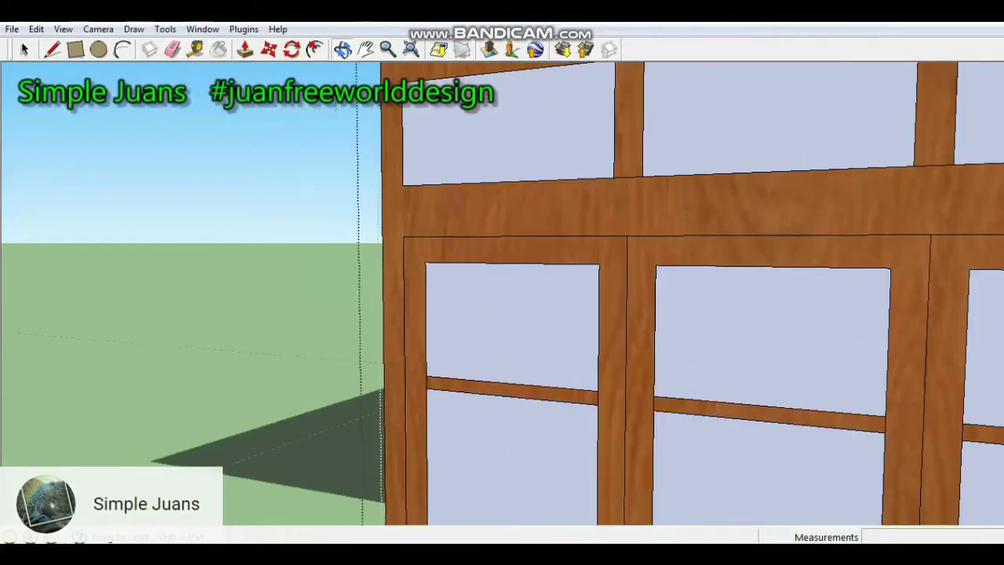
# Step: Push the panes of the four-leaf door inward 0.10 m behind the wooden frame and rails
pyautogui.scroll(3, 596, 294)
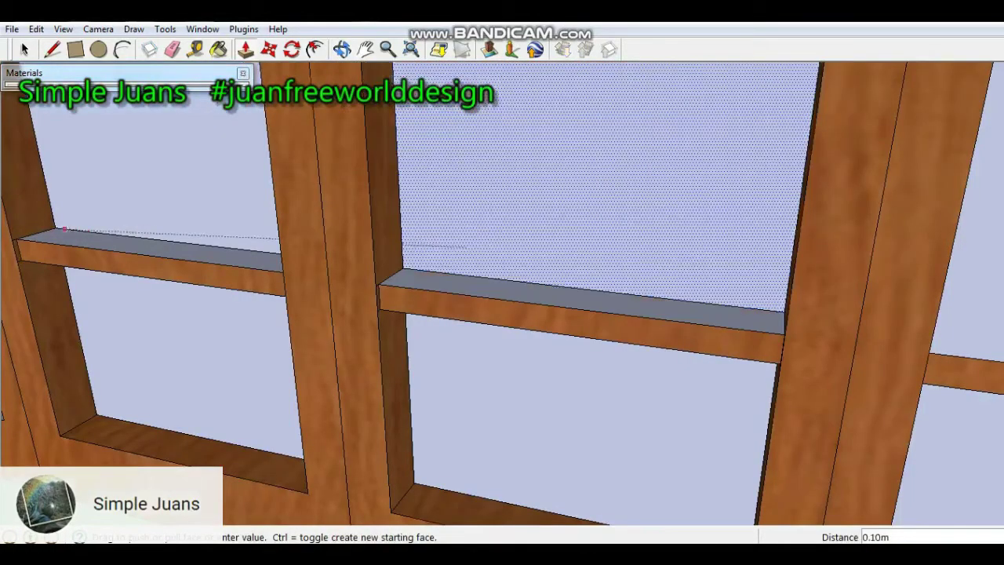
pyautogui.click(64, 229)
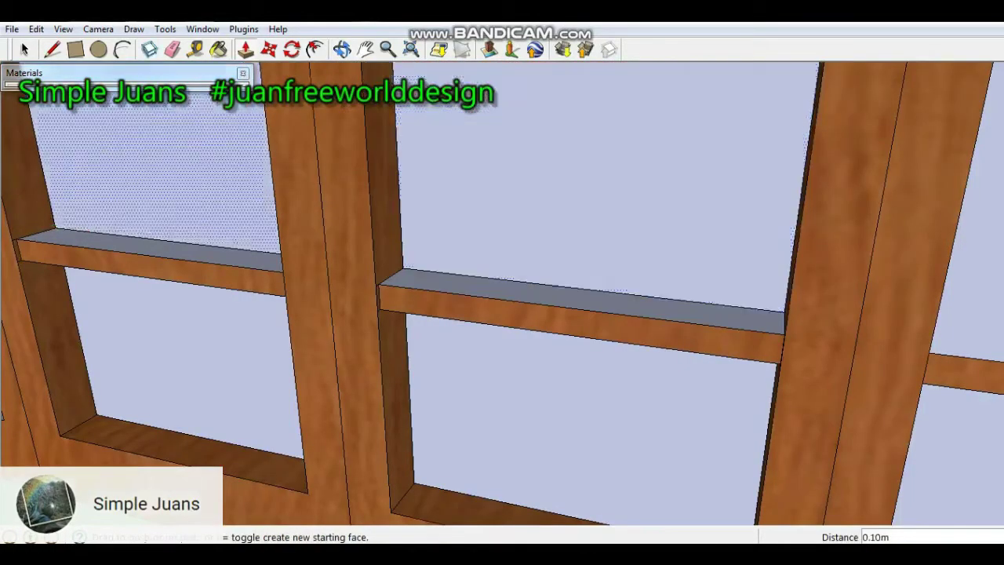
pyautogui.scroll(-3, 157, 225)
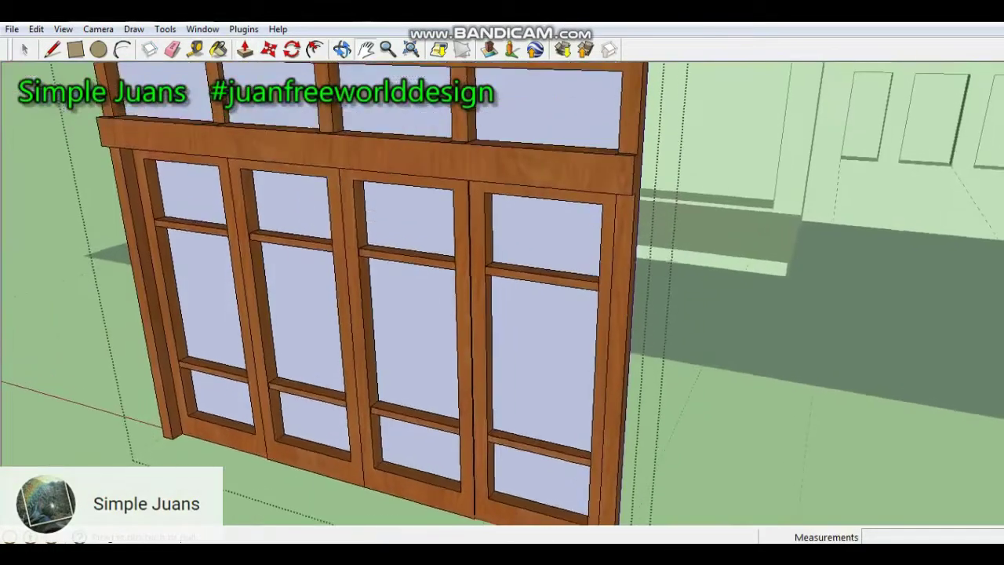
pyautogui.keyDown('shift'); pyautogui.moveTo(470, 274); pyautogui.dragTo(482, 313, button='middle'); pyautogui.keyUp('shift')
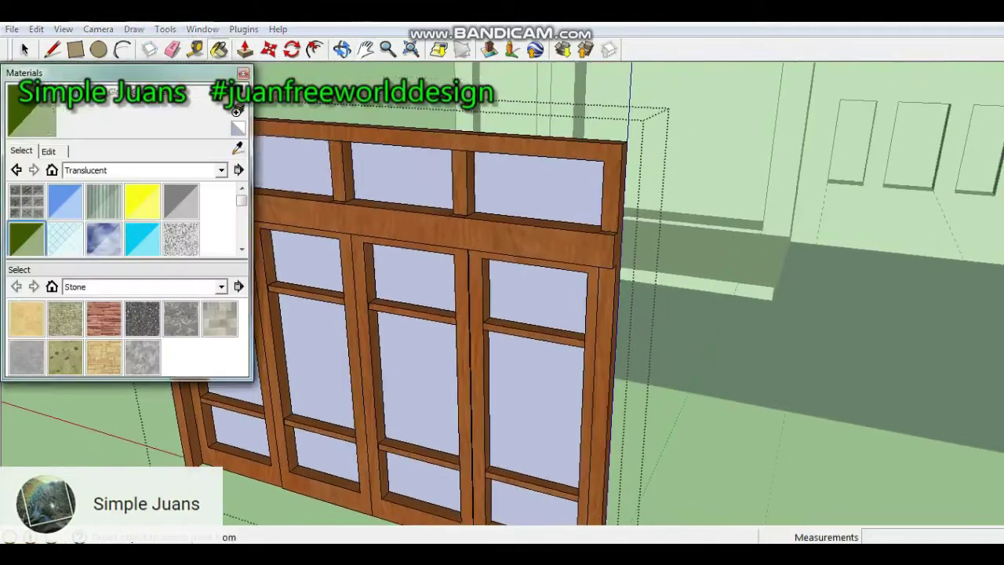
# Step: Paint the transom panes and leaf panes of the four-leaf door with Translucent_Glass_Green_Dark
pyautogui.click(292, 166)
pyautogui.click(401, 174)
pyautogui.click(541, 181)
pyautogui.click(537, 294)
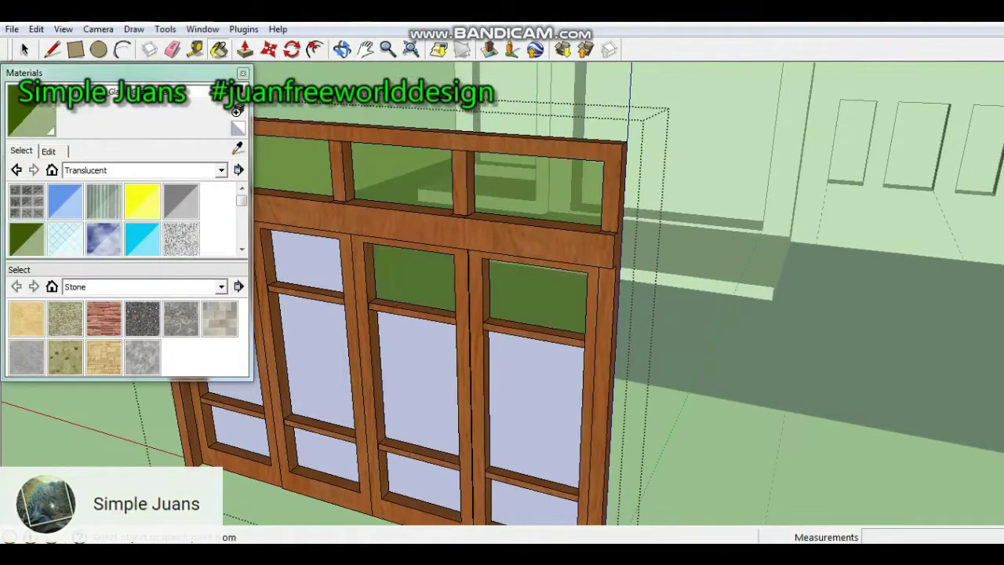
pyautogui.click(313, 360)
pyautogui.click(416, 385)
pyautogui.click(535, 408)
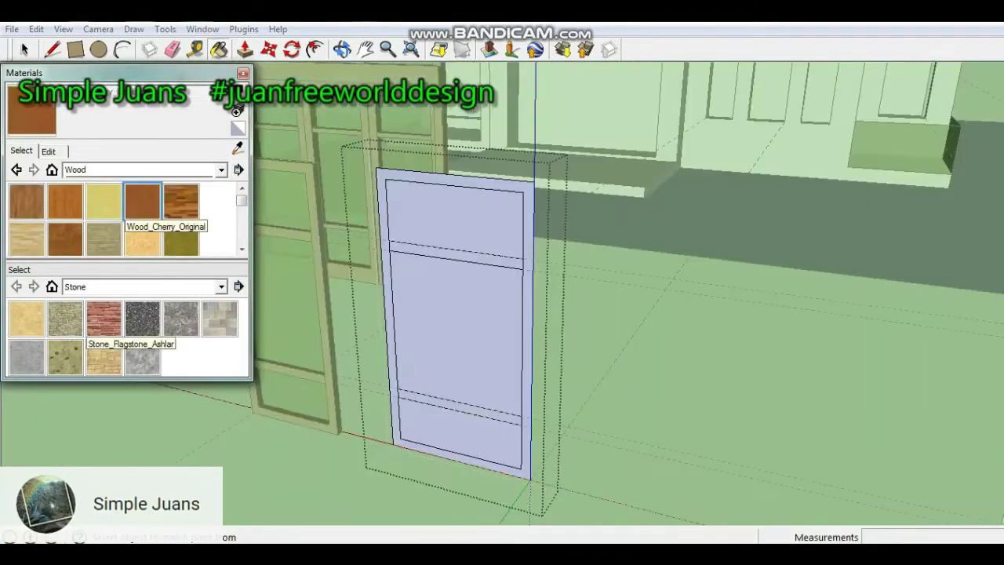
# Step: Paint the single-leaf panel's frame and rails with Wood_Cherry_Original and give the frame 0.05 m of thickness
pyautogui.click(384, 235)
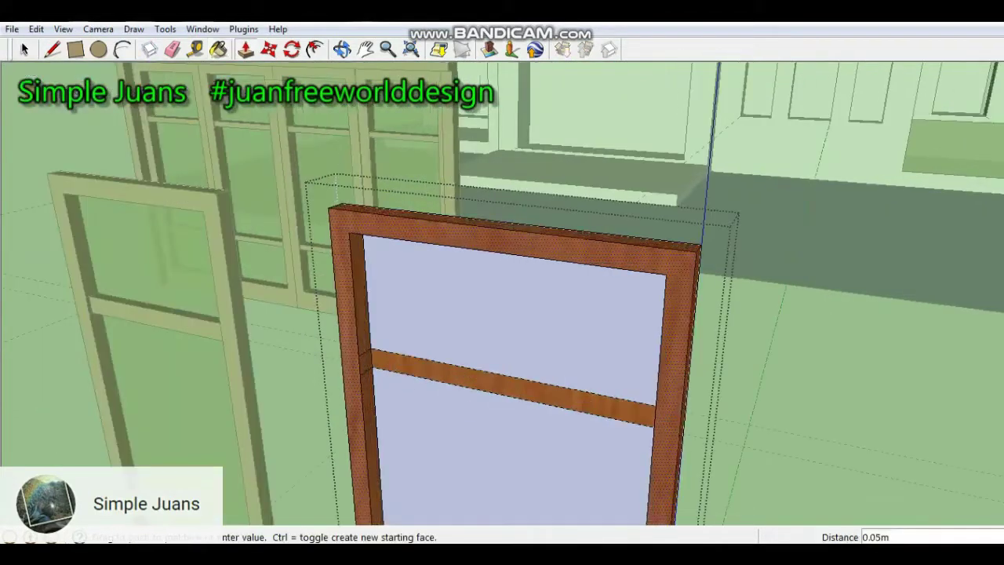
pyautogui.click(372, 366)
pyautogui.scroll(3, 372, 366)
pyautogui.click(379, 362)
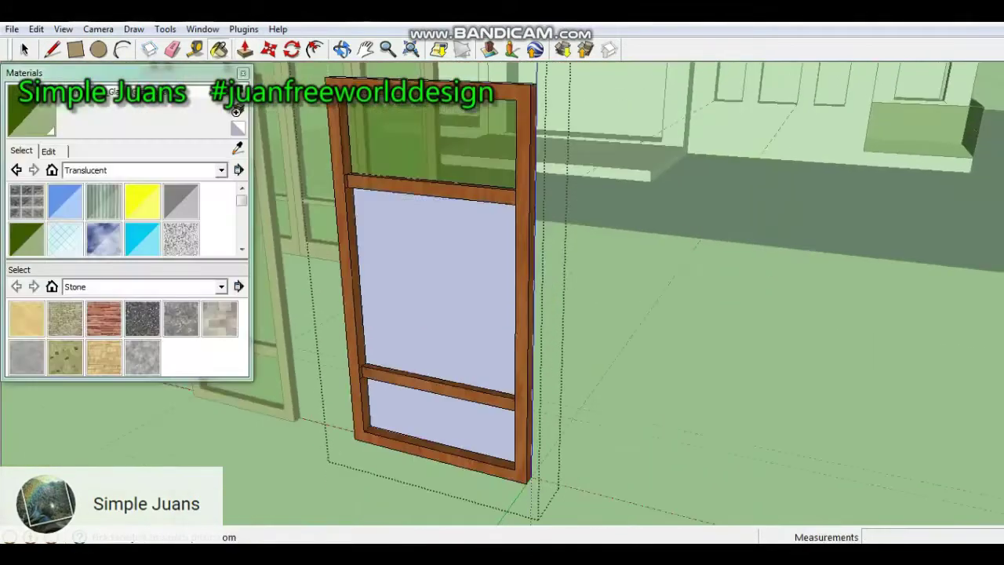
# Step: Paint the remaining lower panes of the single-leaf panel with Translucent_Glass_Green_Dark
pyautogui.click(443, 421)
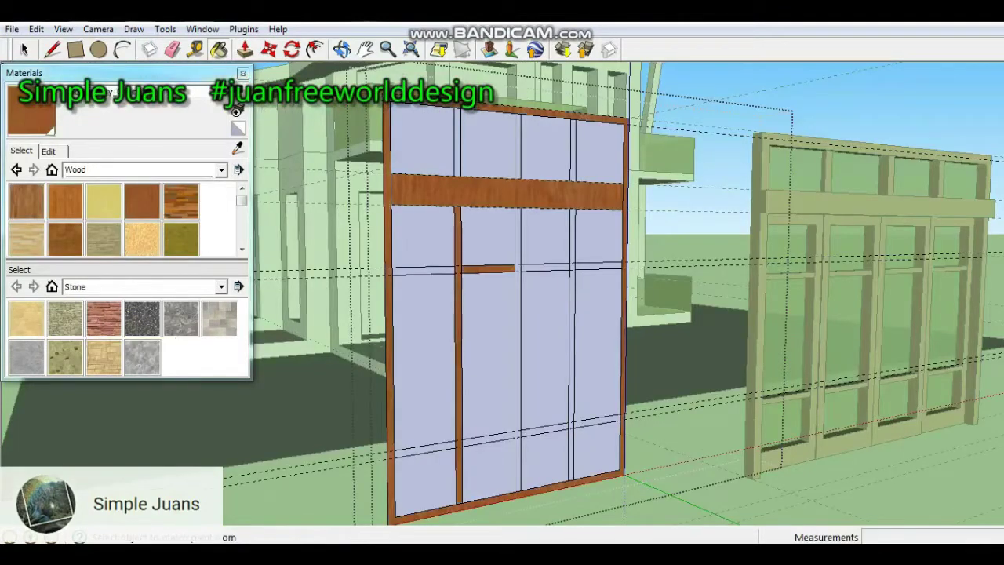
# Step: Push/Pull the four-leaf panel's cherry-wood frame, rails and wide header bar outward in front of its panes
pyautogui.press('p')
pyautogui.scroll(5, 549, 298)
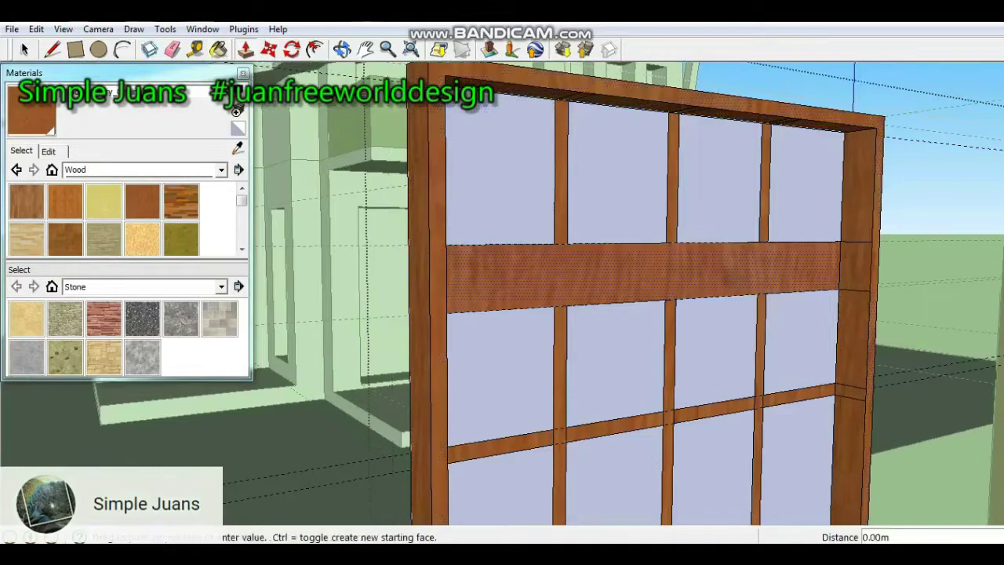
pyautogui.scroll(-8, 691, 298)
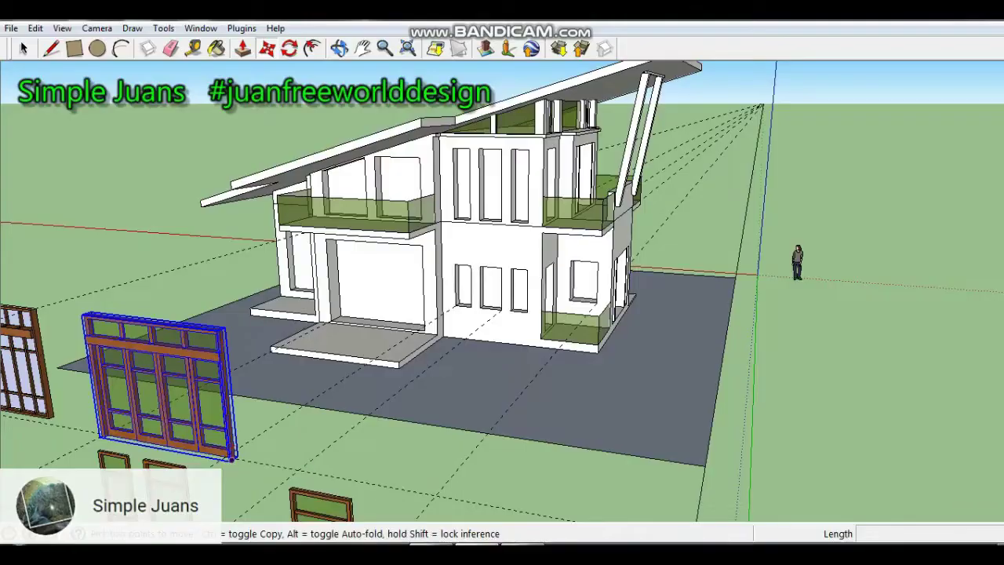
# Step: Move the finished four-leaf door into the wide ground-floor opening and copy the narrow window from the first small opening
pyautogui.scroll(5, 230, 455)
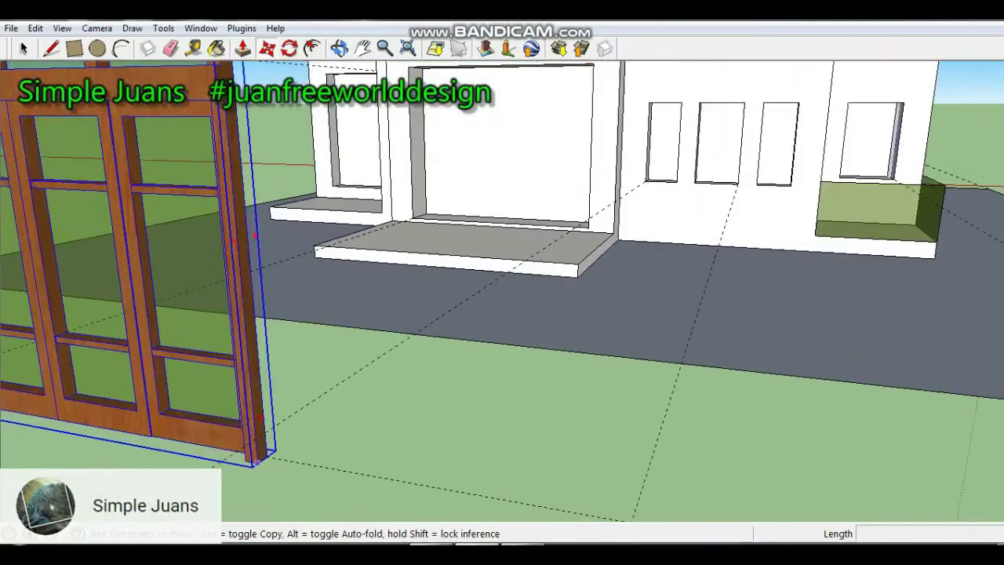
pyautogui.click(255, 461)
pyautogui.scroll(5, 593, 229)
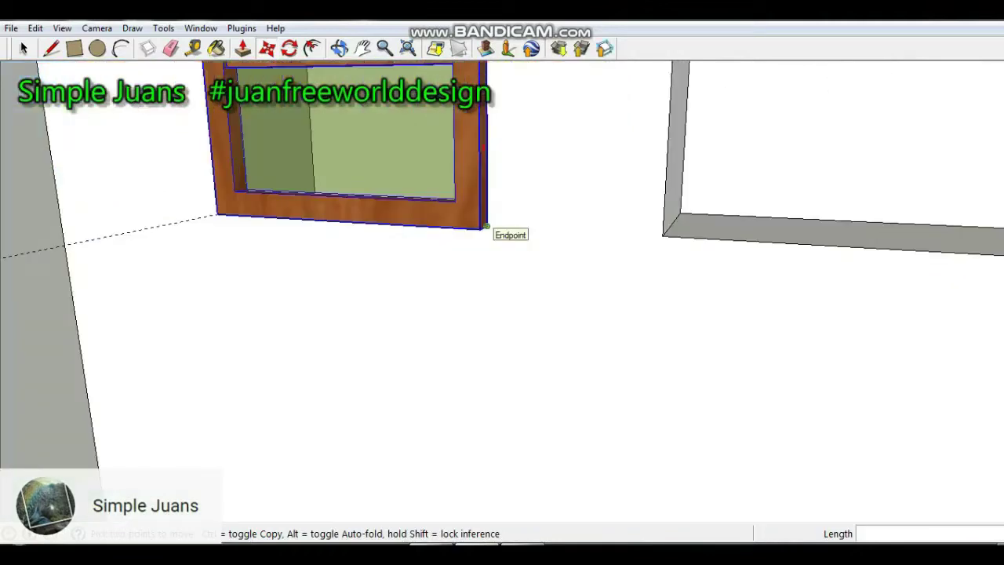
pyautogui.press('ctrl')
pyautogui.click(486, 226)
pyautogui.scroll(-4, 302, 315)
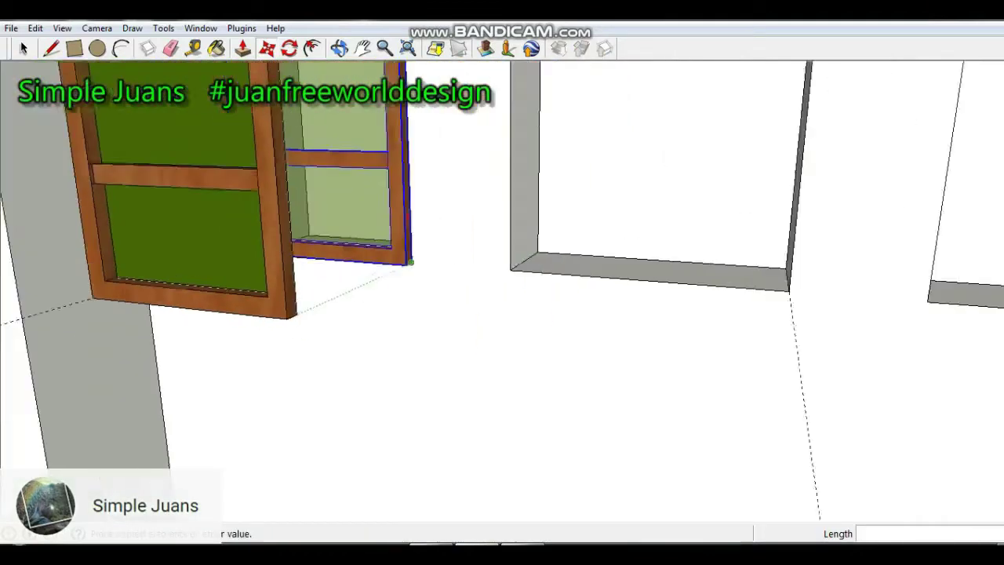
# Step: Move the wider single window by its lower corner into the middle of the three small ground-floor openings
pyautogui.scroll(2, 886, 320)
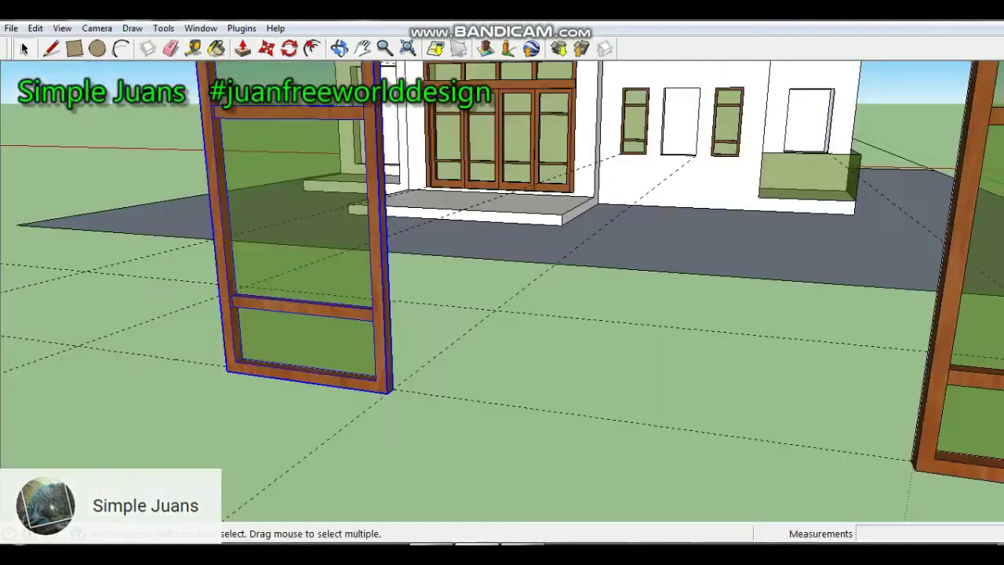
pyautogui.click(390, 392)
pyautogui.scroll(7, 692, 149)
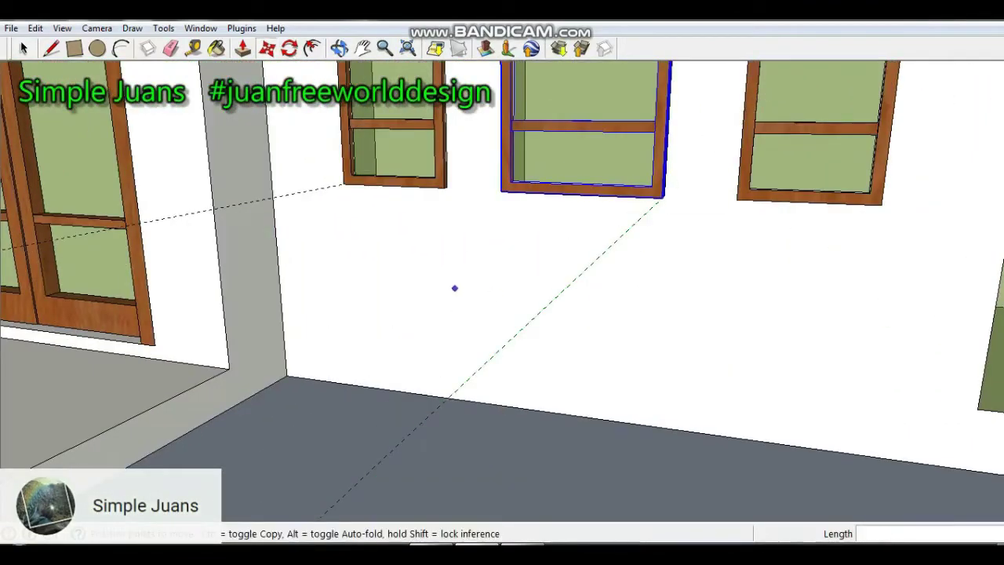
# Step: Move the remaining single window into the ground-floor opening behind the glass corner balcony
pyautogui.scroll(-5, 455, 289)
pyautogui.press('space')
pyautogui.click(266, 407)
pyautogui.press('m')
pyautogui.click(278, 471)
pyautogui.scroll(5, 690, 157)
pyautogui.click(650, 292)
pyautogui.scroll(-4, 650, 292)
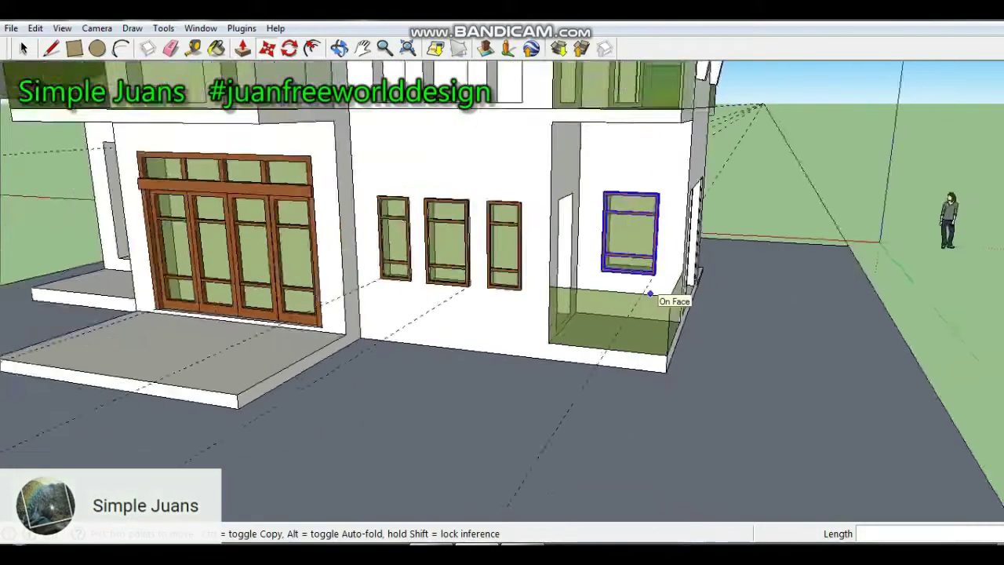
# Step: Move the ground-floor window 0.02 m within its wall recess
pyautogui.scroll(-3, 650, 293)
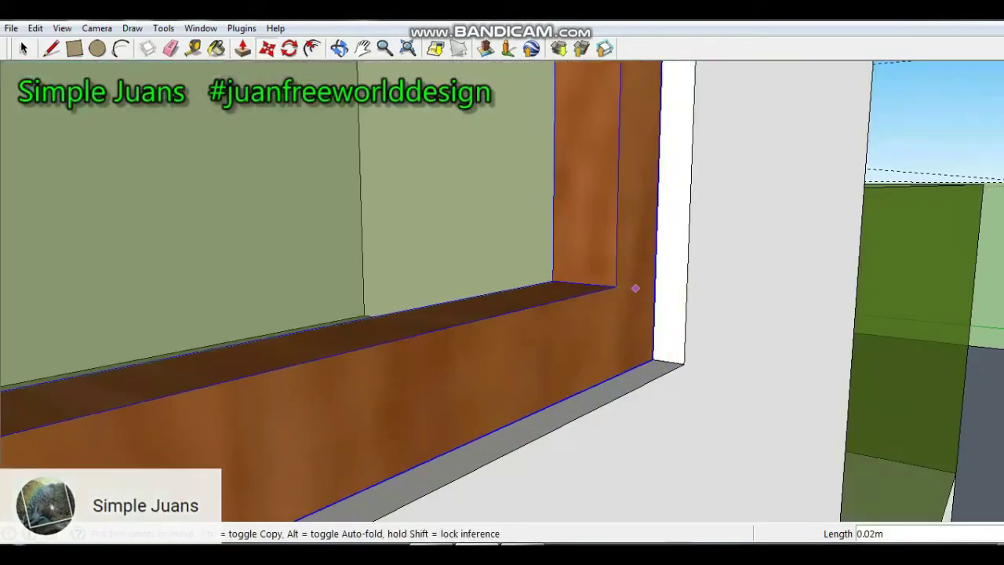
pyautogui.scroll(-3, 522, 437)
pyautogui.press('space')
pyautogui.click(773, 439)
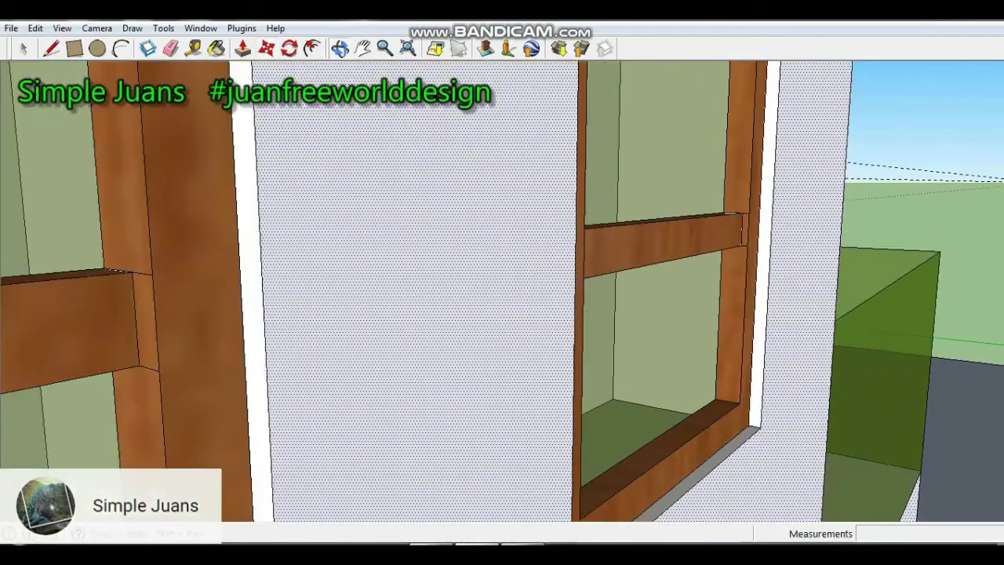
# Step: Inspect how the fitted ground-floor doors and windows sit in their wall openings
pyautogui.scroll(-6, 772, 443)
pyautogui.scroll(-3, 784, 455)
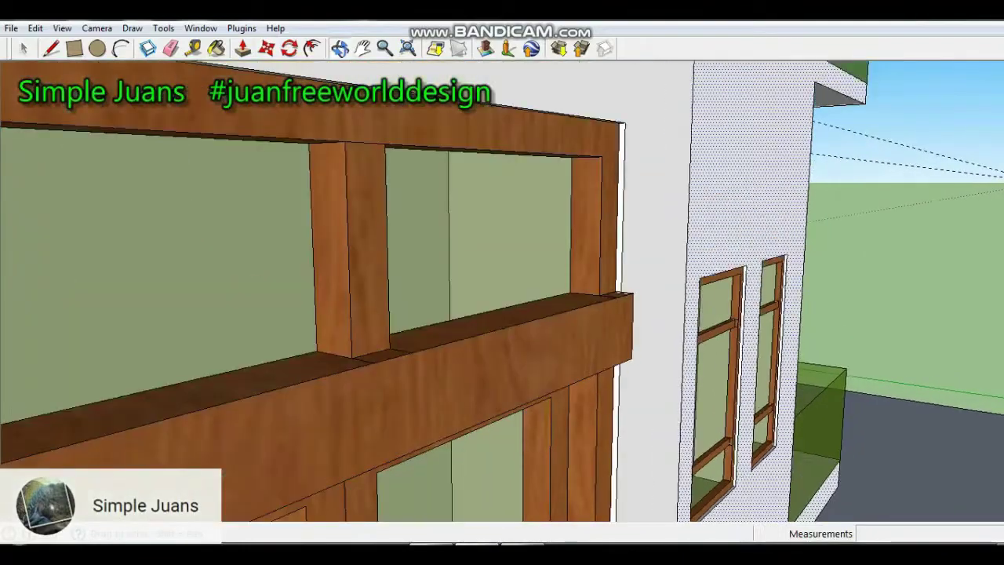
pyautogui.scroll(3, 772, 444)
pyautogui.keyDown('shift'); pyautogui.moveTo(772, 443); pyautogui.dragTo(690, 337, button='middle'); pyautogui.keyUp('shift')
pyautogui.keyDown('shift'); pyautogui.moveTo(337, 275); pyautogui.dragTo(592, 275, button='middle'); pyautogui.keyUp('shift')
pyautogui.scroll(-3, 594, 273)
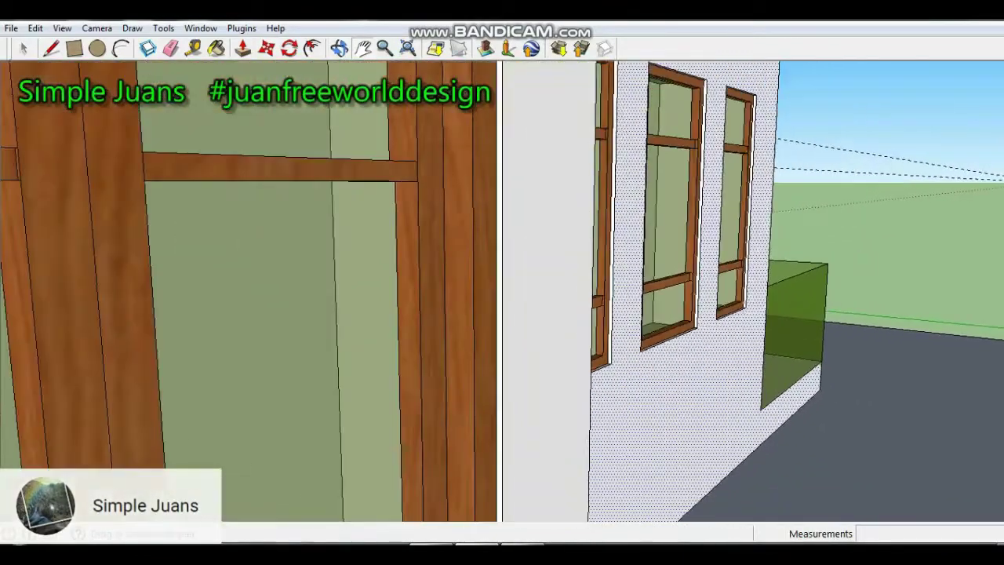
pyautogui.scroll(-6, 597, 283)
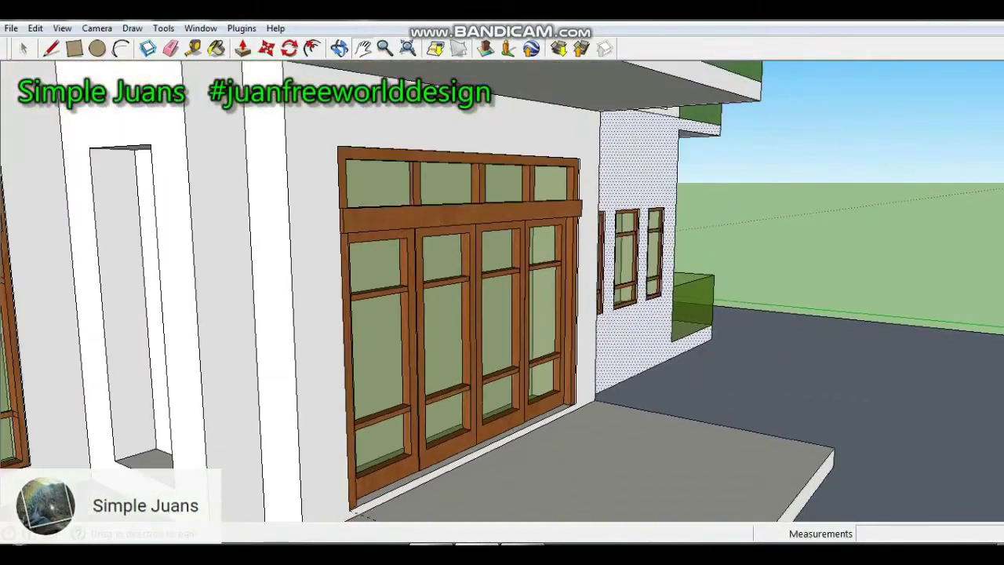
pyautogui.scroll(-3, 598, 278)
pyautogui.scroll(2, 600, 275)
pyautogui.keyDown('shift'); pyautogui.moveTo(313, 306); pyautogui.dragTo(188, 263, button='middle'); pyautogui.keyUp('shift')
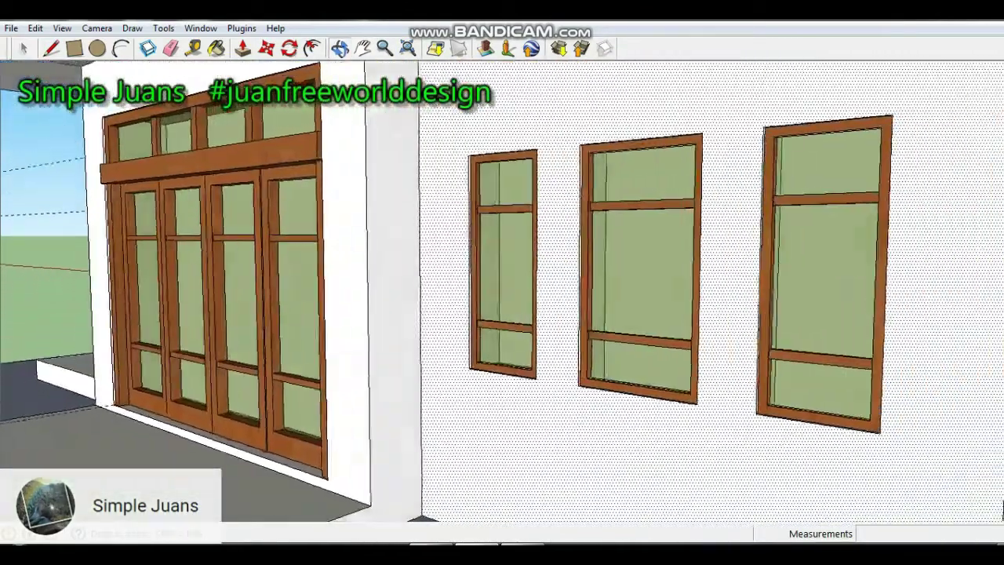
pyautogui.moveTo(282, 333); pyautogui.dragTo(471, 290, button='middle')
pyautogui.scroll(-3, 243, 335)
pyautogui.scroll(-3, 243, 313)
pyautogui.click(70, 302)
# Step: Push/Pull the tall narrow panels' cherry-wood frames outward and glaze their panes with Translucent_Glass_Green_Dark
pyautogui.scroll(-8, 549, 274)
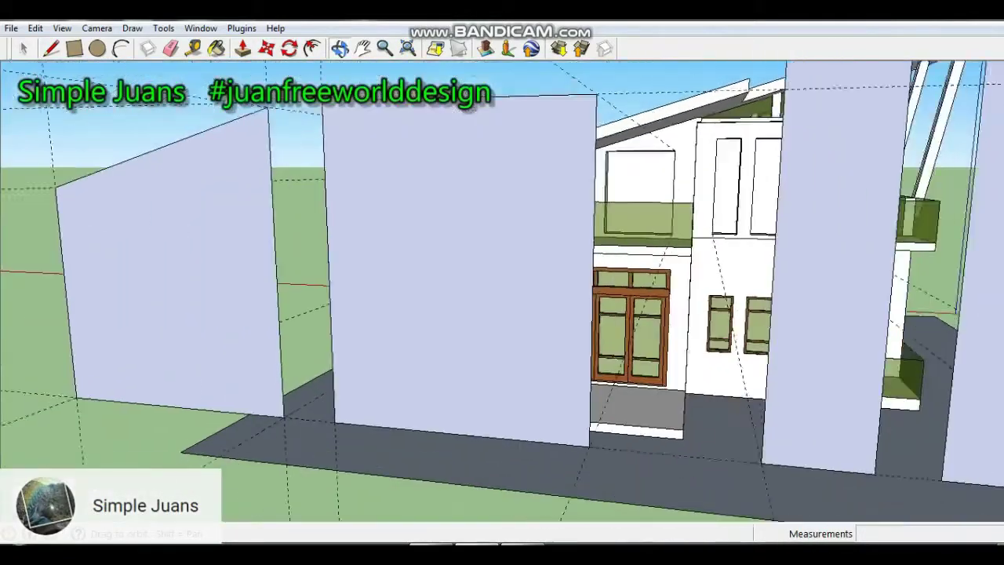
pyautogui.scroll(-2, 553, 259)
pyautogui.moveTo(548, 263); pyautogui.dragTo(333, 263, button='middle')
pyautogui.scroll(-3, 403, 352)
pyautogui.moveTo(403, 353); pyautogui.dragTo(352, 217, button='middle')
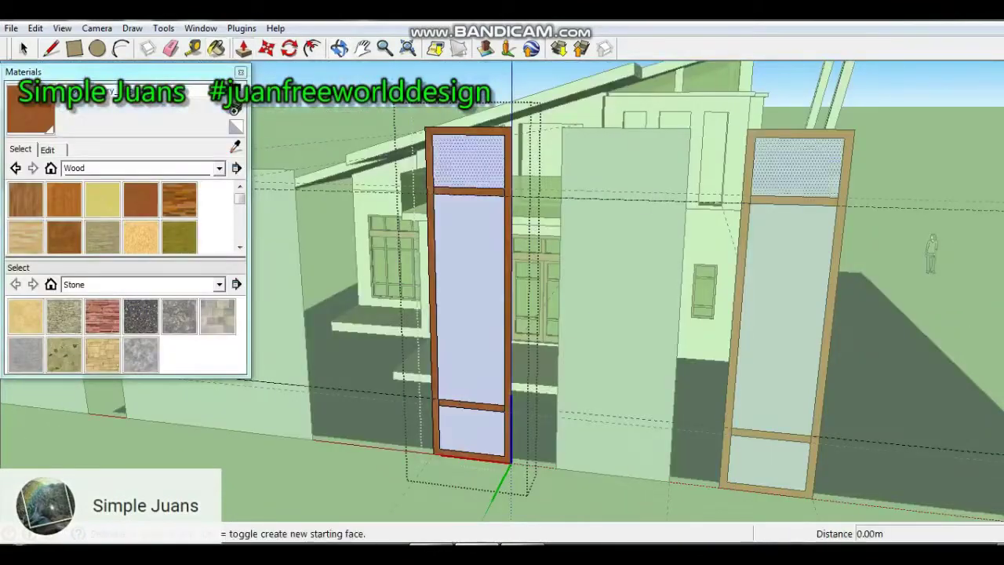
pyautogui.scroll(6, 506, 132)
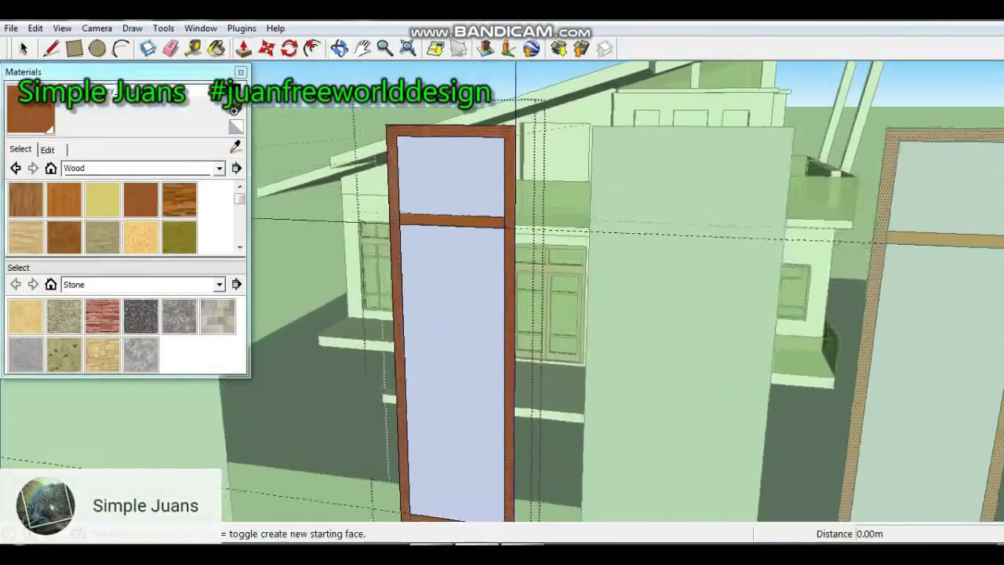
pyautogui.click(506, 133)
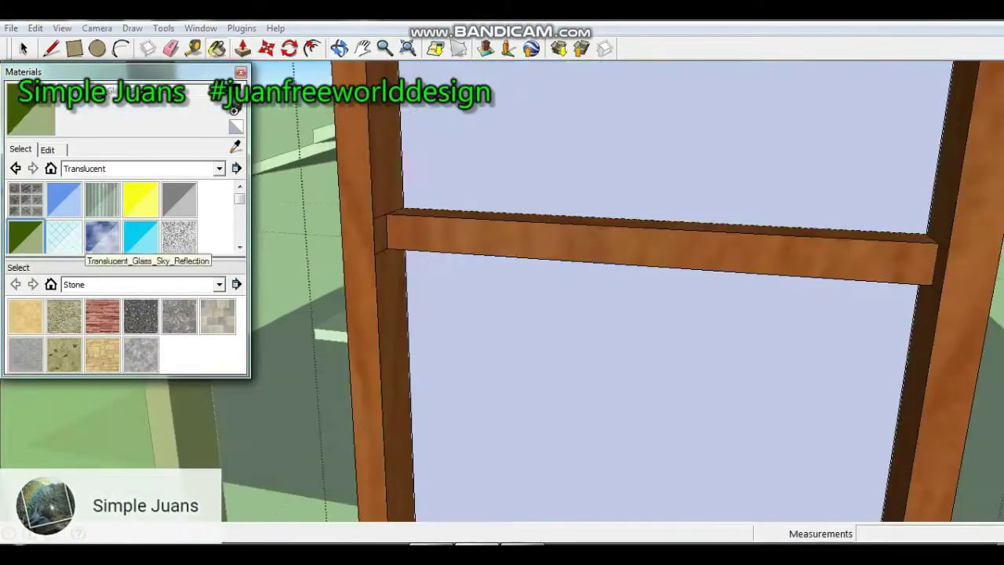
pyautogui.scroll(-6, 549, 298)
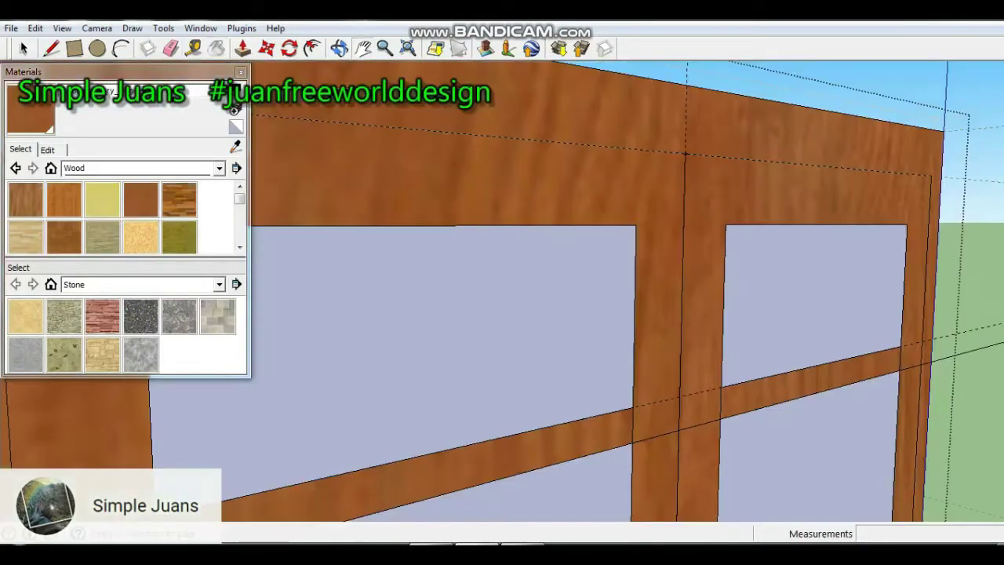
# Step: Push/Pull the leaf frames of the double-door panel by 0.03 m to set them off from the outer frame
pyautogui.moveTo(679, 429); pyautogui.dragTo(674, 101)
pyautogui.keyDown('shift'); pyautogui.moveTo(675, 101); pyautogui.dragTo(679, 67, button='middle'); pyautogui.keyUp('shift')
pyautogui.scroll(-2, 627, 290)
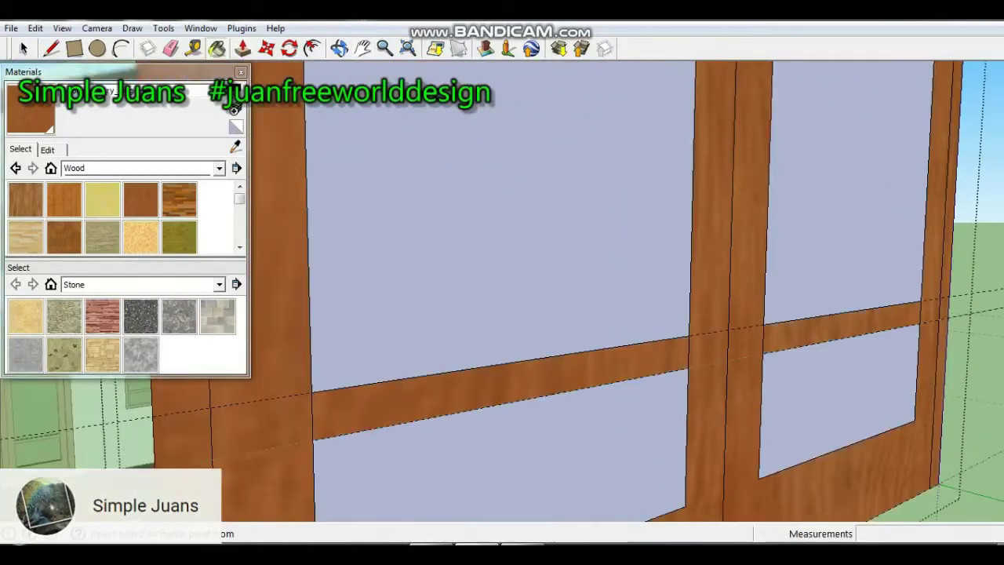
pyautogui.click(760, 407)
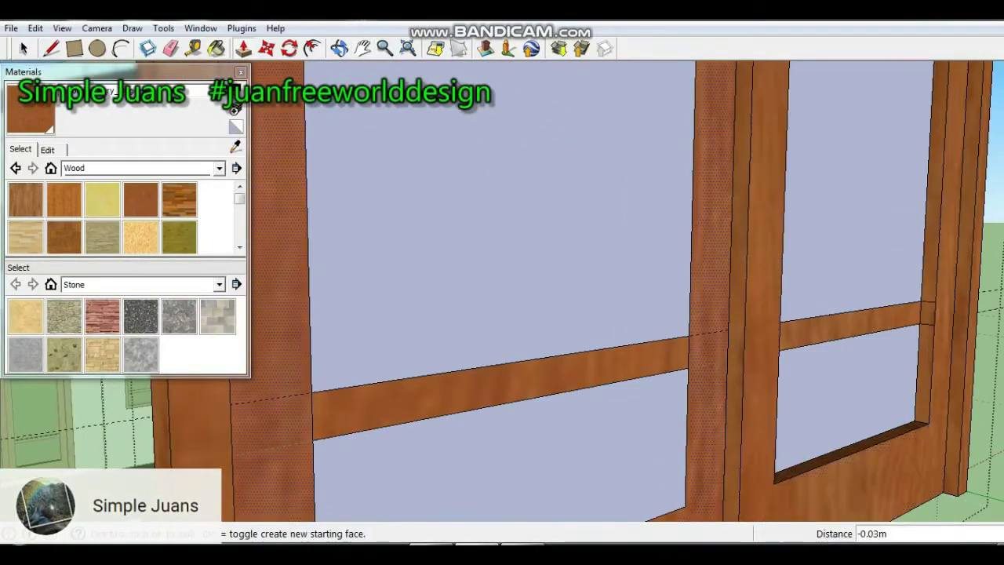
pyautogui.click(710, 392)
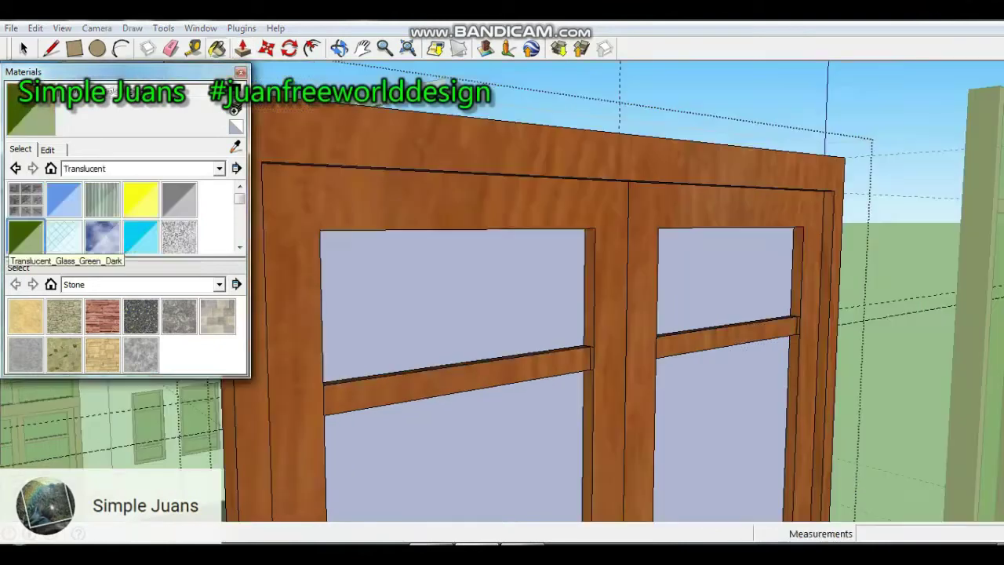
# Step: Paint the upper, middle and lower panes of both double-door leaves with Translucent_Glass_Green_Dark
pyautogui.click(452, 304)
pyautogui.click(724, 282)
pyautogui.click(722, 428)
pyautogui.click(454, 448)
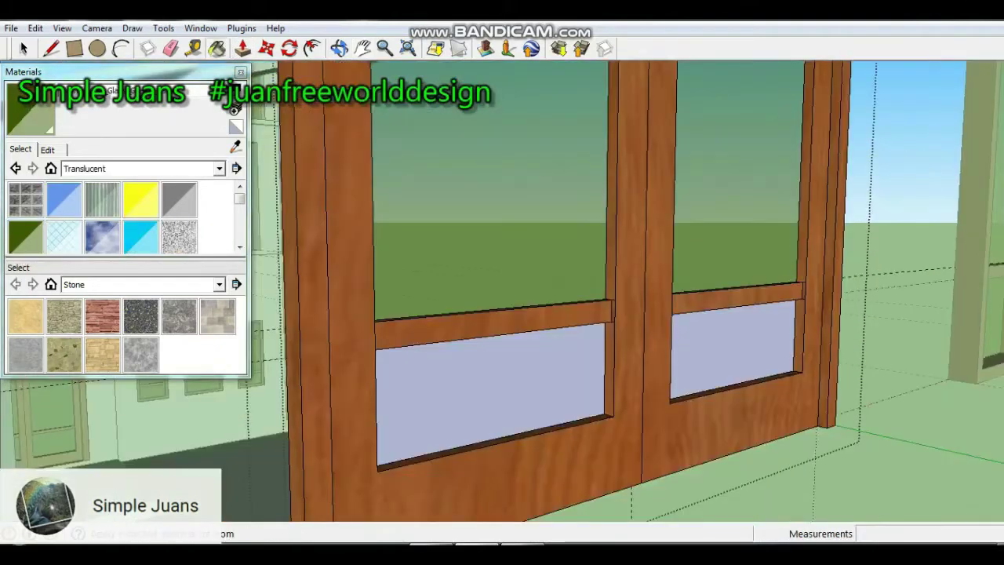
pyautogui.click(501, 392)
pyautogui.click(732, 351)
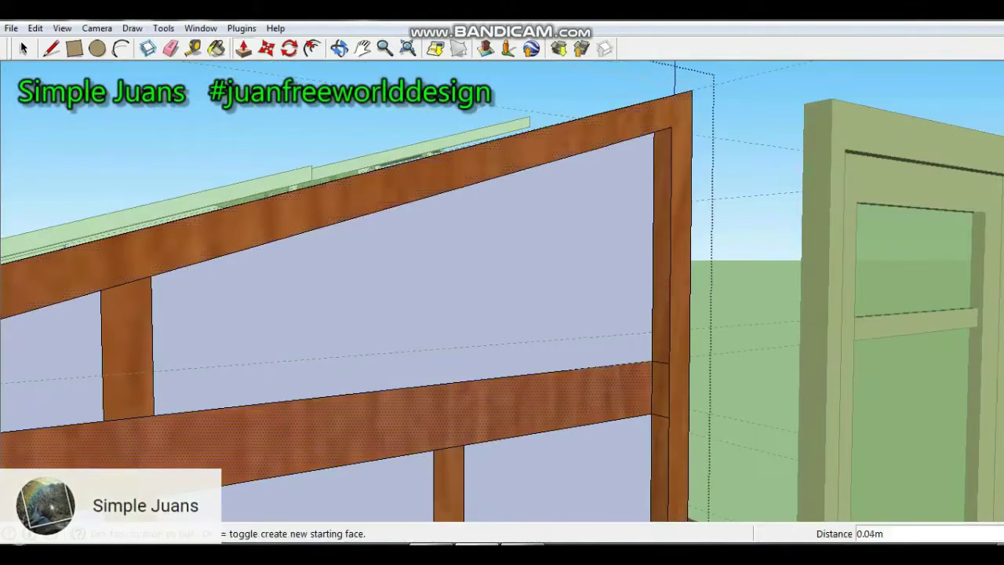
# Step: Push/Pull the wide cherry-wood crossbar of the sloped-top panel outward from its panes
pyautogui.click(471, 408)
pyautogui.click(470, 392)
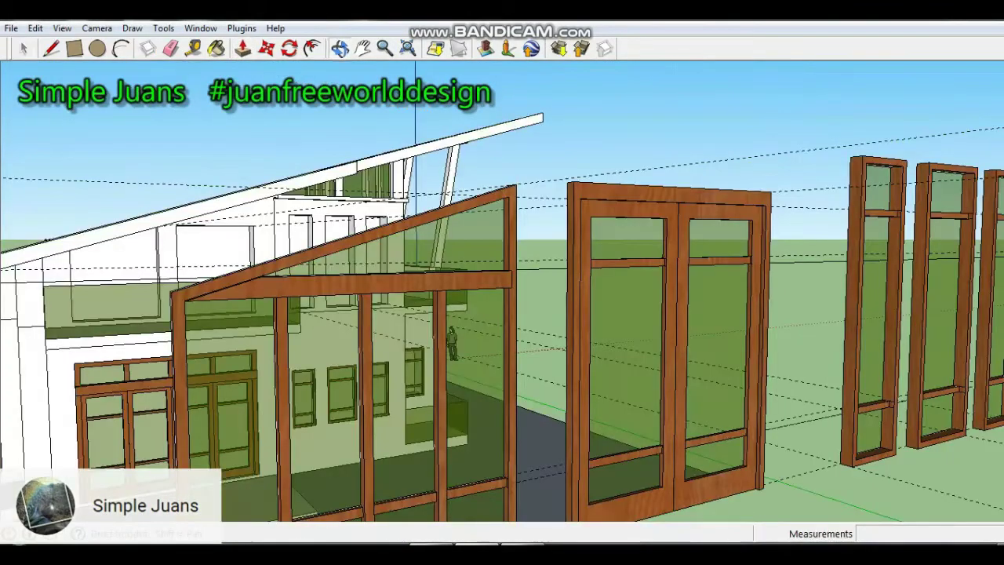
pyautogui.moveTo(486, 330); pyautogui.dragTo(535, 279, button='middle')
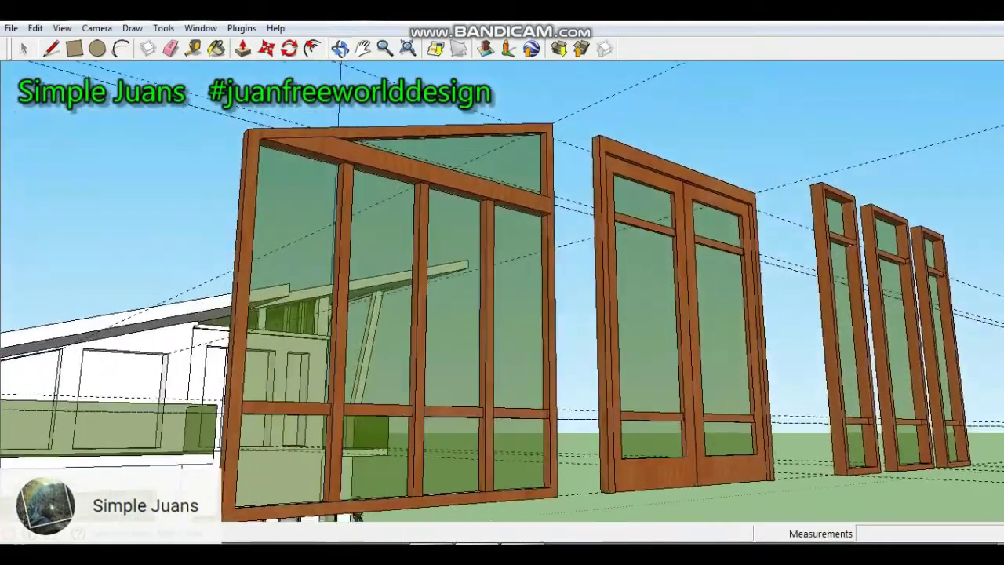
pyautogui.moveTo(439, 223); pyautogui.dragTo(420, 206, button='middle')
# Step: Move the tall narrow window by its lower corner to the upper-floor front openings
pyautogui.scroll(-5, 412, 200)
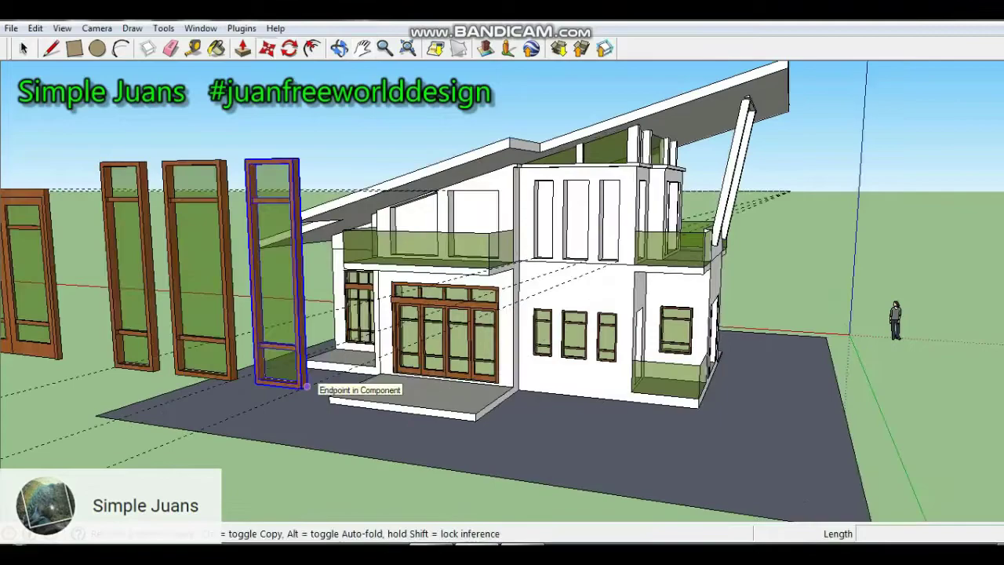
pyautogui.click(306, 382)
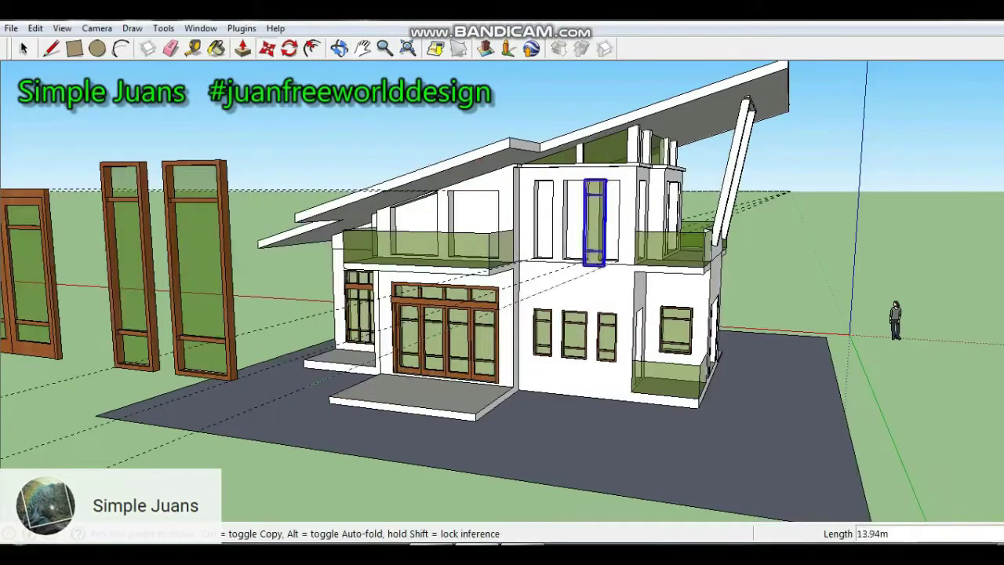
pyautogui.scroll(3, 588, 254)
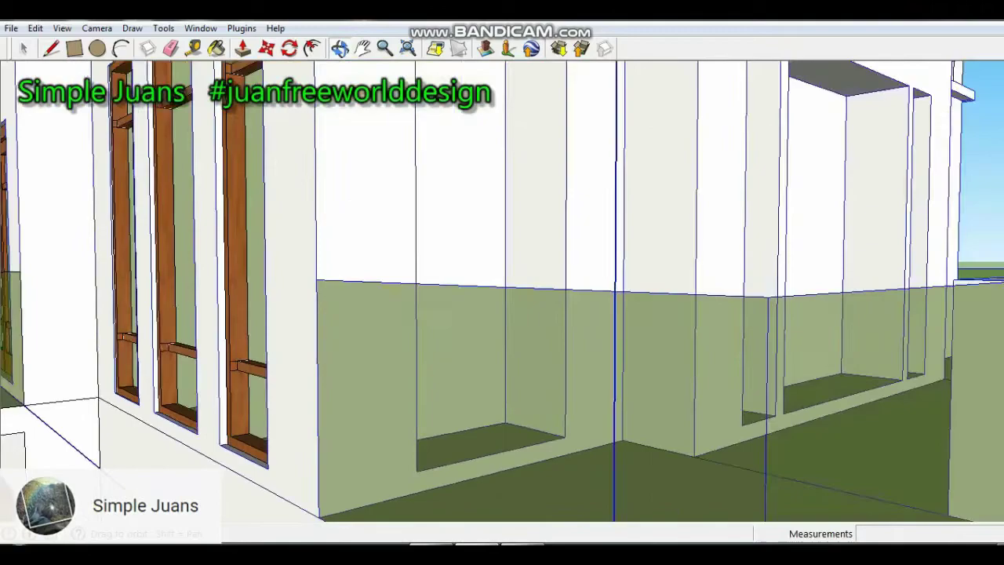
# Step: Frame the side-wall window panels in thickened Wood_Cherry_Original and glaze their panes with Translucent_Glass_Green_Dark
pyautogui.scroll(-12, 117, 392)
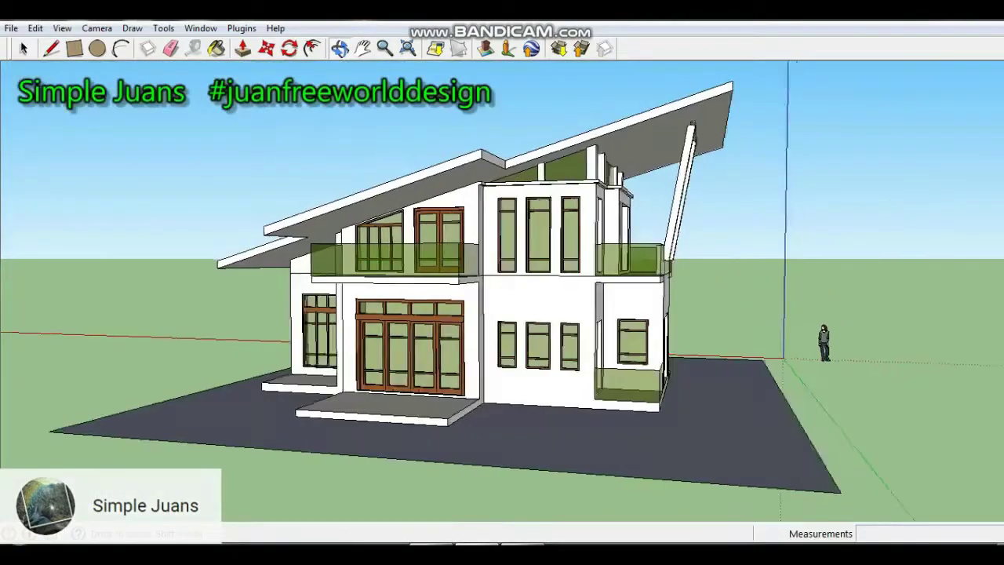
pyautogui.moveTo(502, 290)
pyautogui.mouseDown(button='middle')
pyautogui.moveTo(683, 333)
pyautogui.moveTo(737, 323)
pyautogui.moveTo(812, 275)
pyautogui.mouseUp(button='middle')
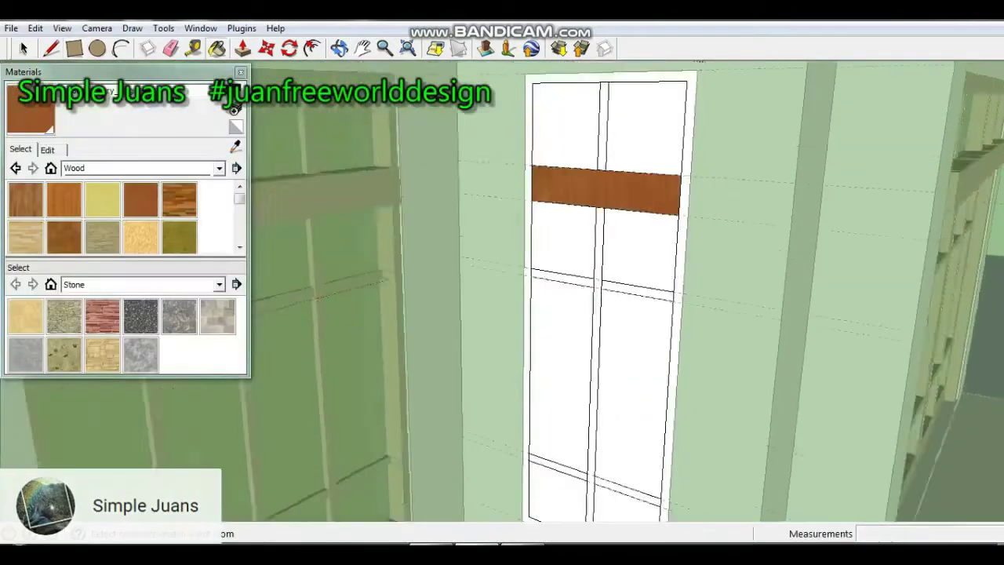
pyautogui.scroll(3, 502, 290)
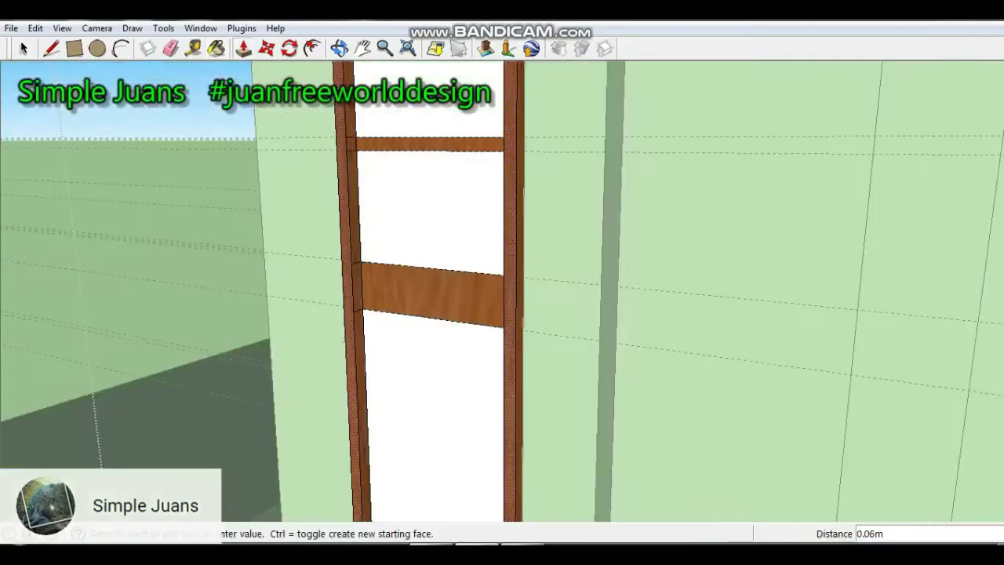
pyautogui.scroll(4, 386, 282)
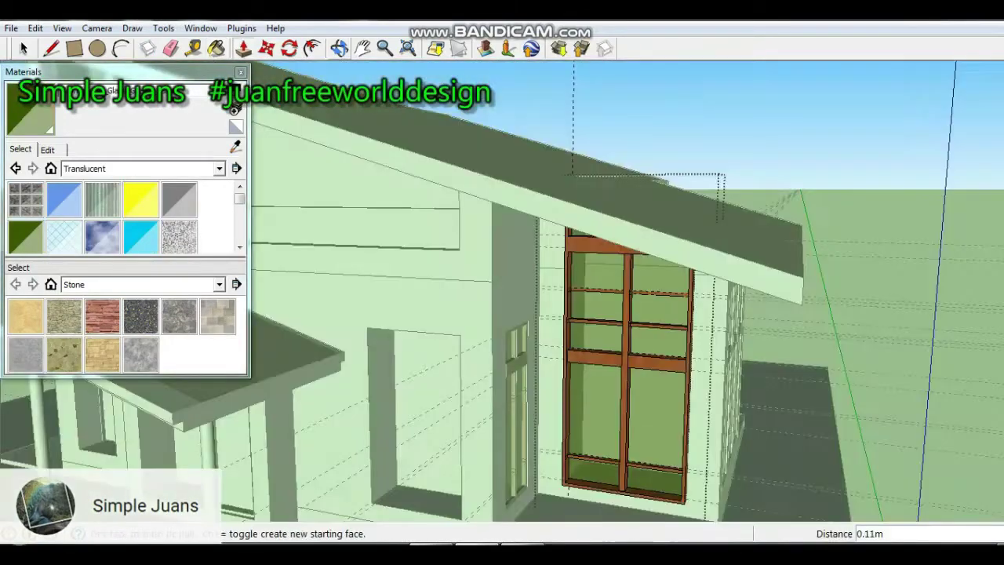
pyautogui.moveTo(596, 298); pyautogui.dragTo(691, 303, button='middle')
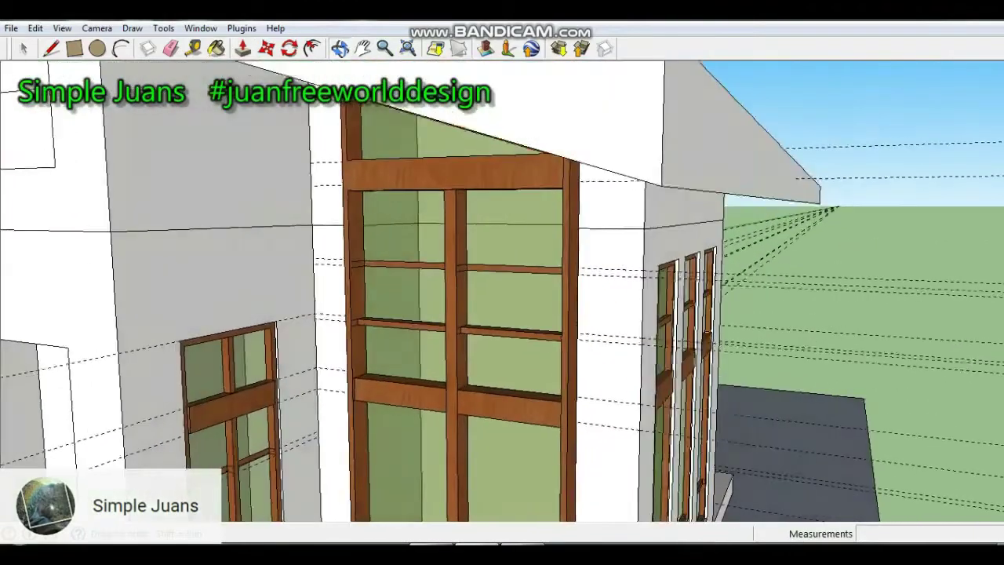
pyautogui.scroll(-2, 611, 274)
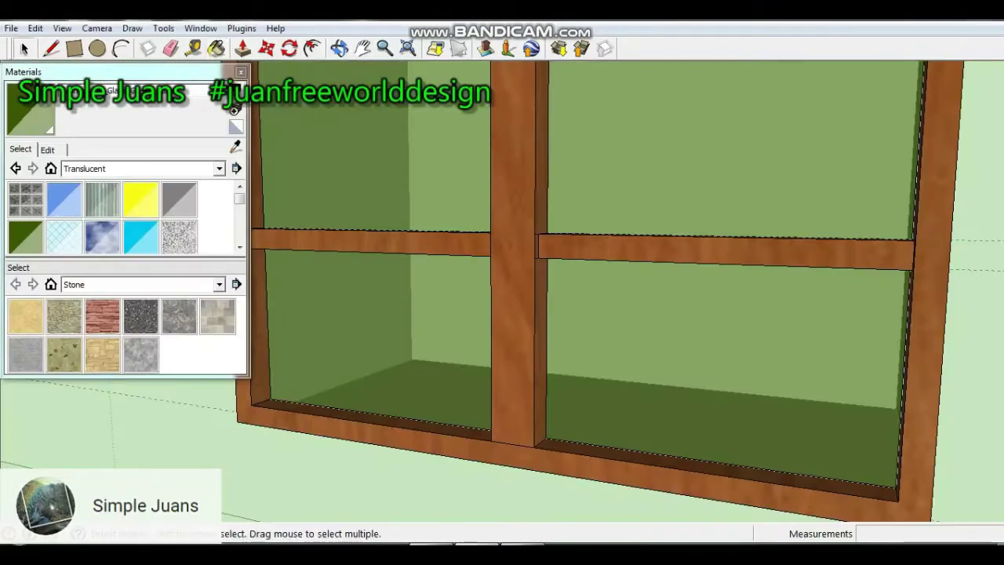
pyautogui.scroll(-5, 502, 290)
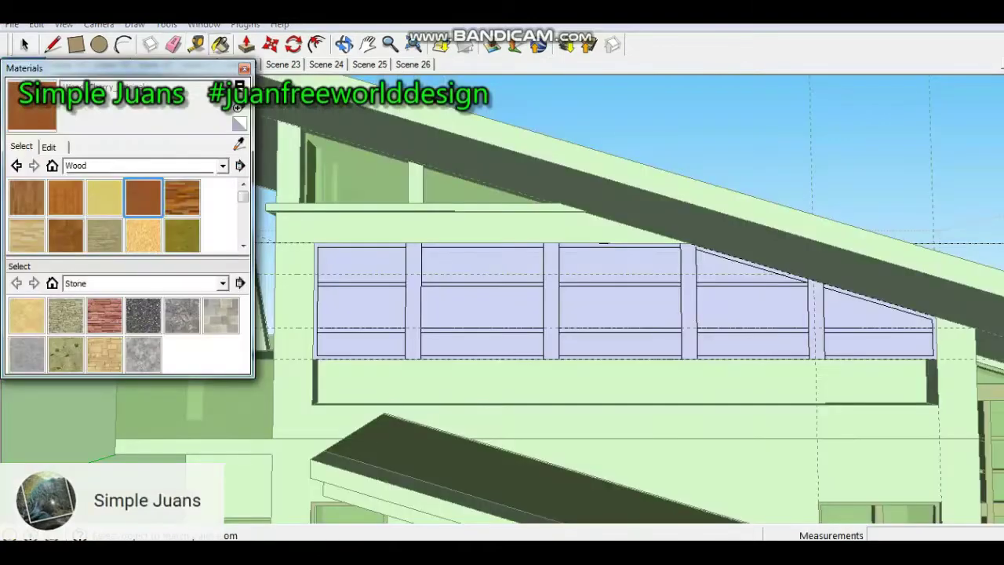
# Step: Frame the long sloped-top upper window in cherry wood with 0.05 m of depth and glaze its panes with translucent green glass
pyautogui.click(414, 302)
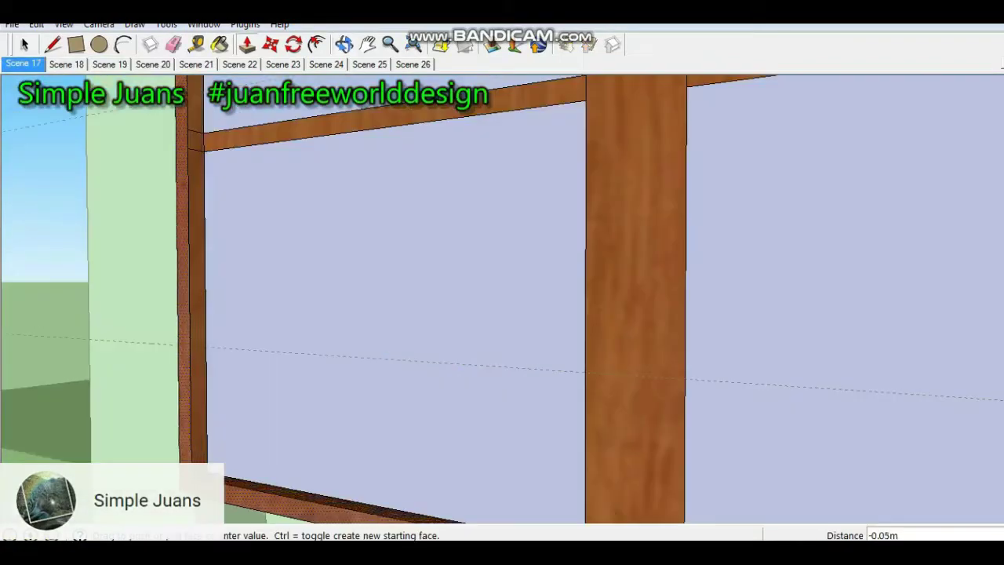
pyautogui.click(284, 270)
pyautogui.scroll(-2, 284, 270)
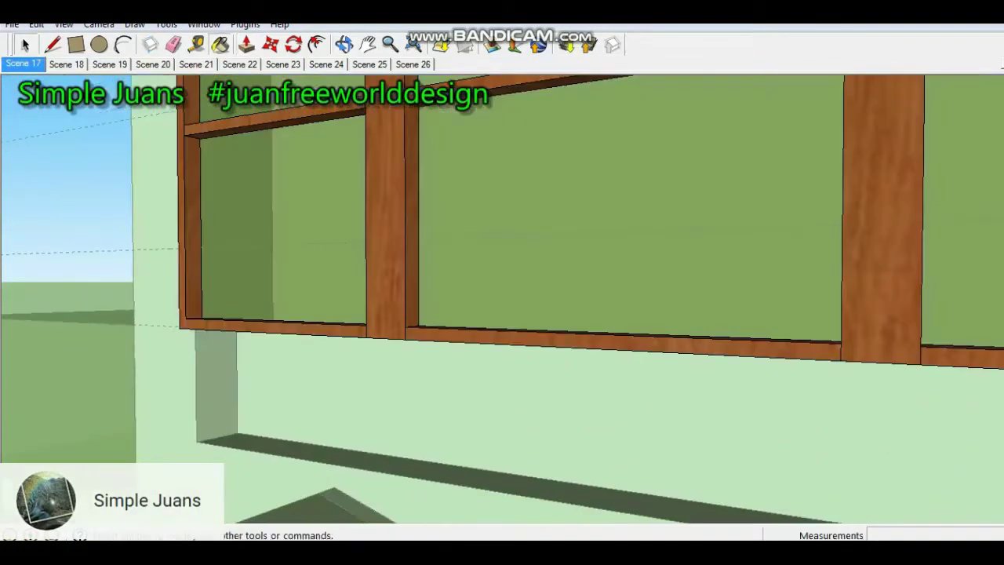